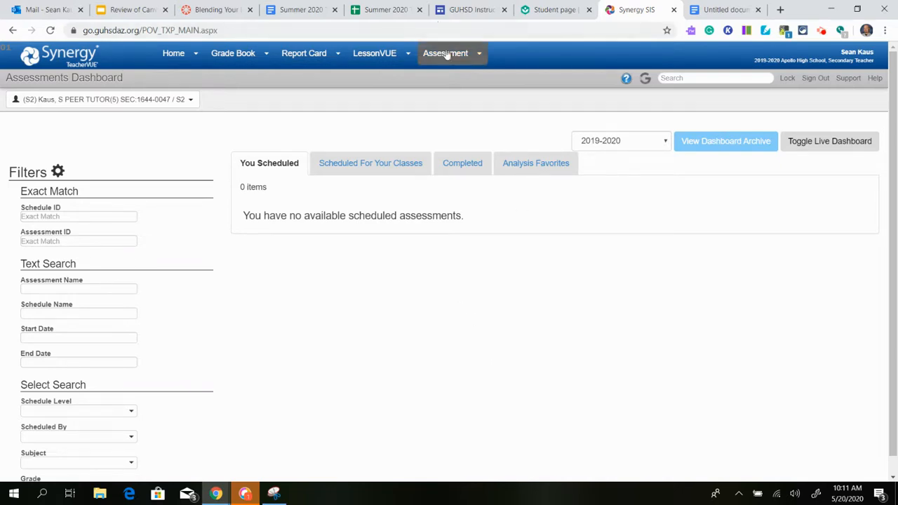
Open the assessments dashboard and the list of assessments for viewing.
{"action": "mouse_move", "coordinate": [449, 63]}
{"action": "left_click", "coordinate": [449, 79]}
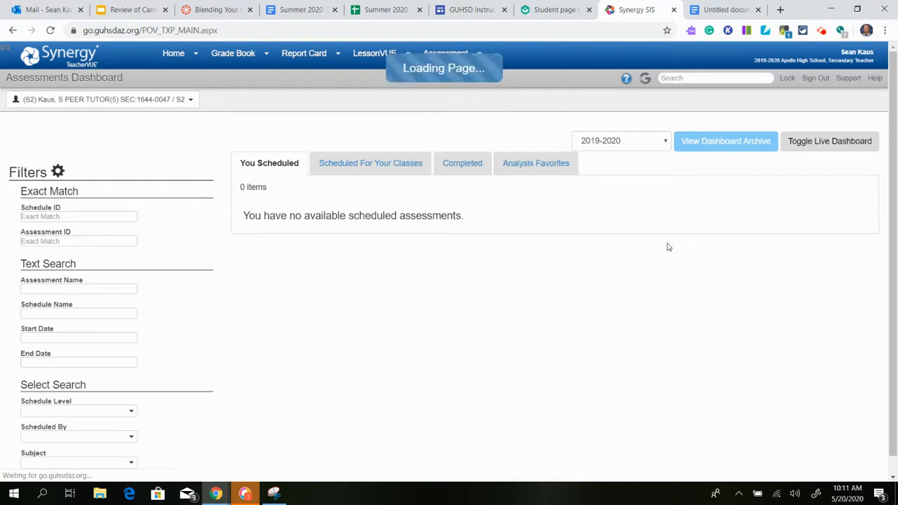
{"action": "mouse_move", "coordinate": [475, 55]}
{"action": "left_click", "coordinate": [471, 93]}
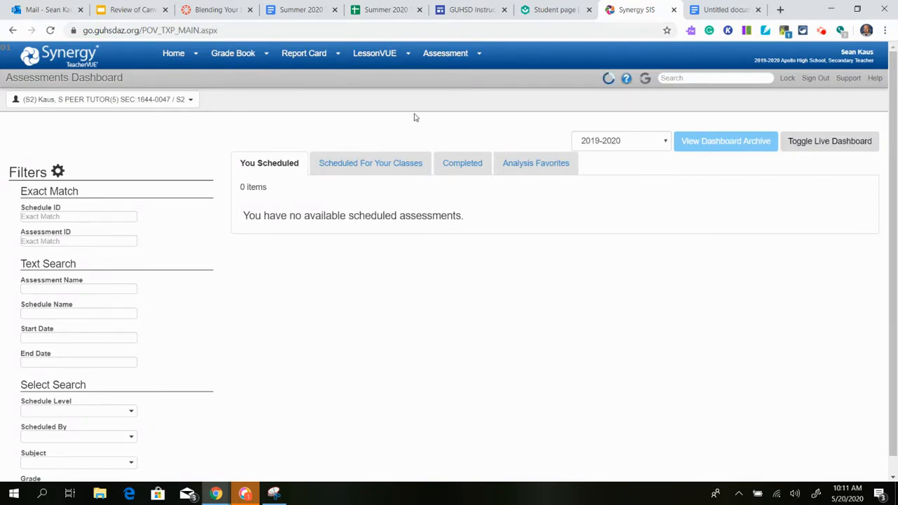
Open the assessment items list and create a new assessment item.
{"action": "mouse_move", "coordinate": [451, 60]}
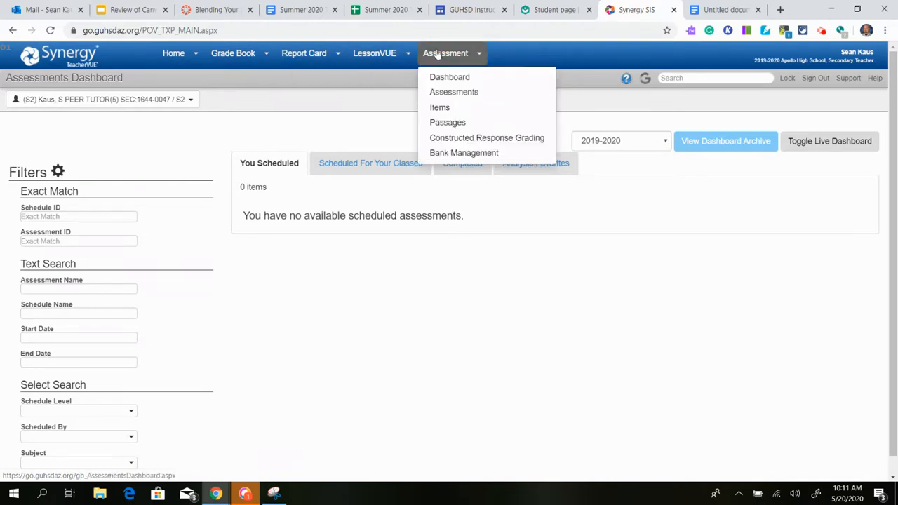
{"action": "left_click", "coordinate": [439, 109]}
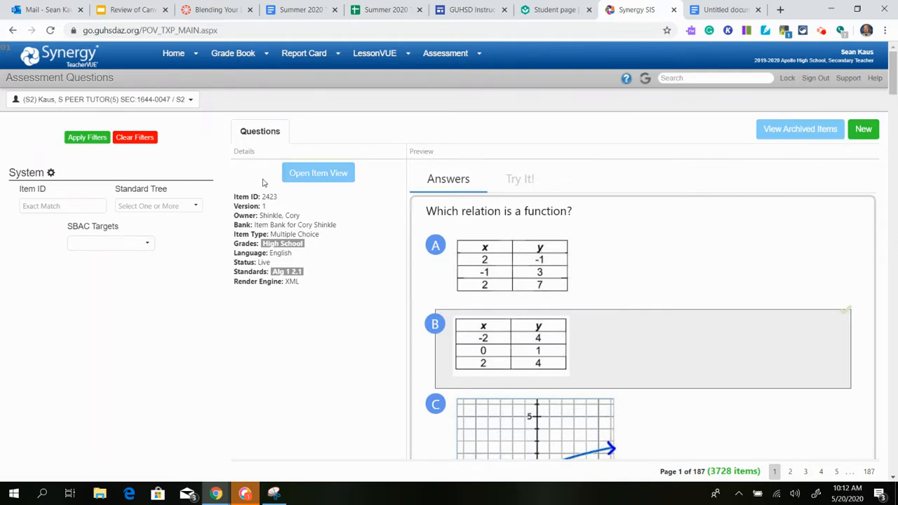
{"action": "left_click", "coordinate": [865, 137]}
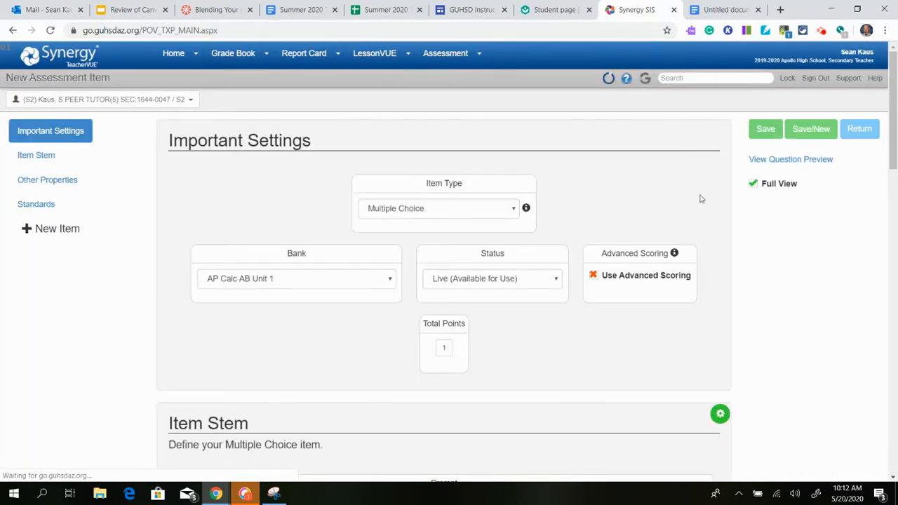
{"action": "scroll", "coordinate": [628, 203], "scroll_direction": "down", "scroll_amount": 15}
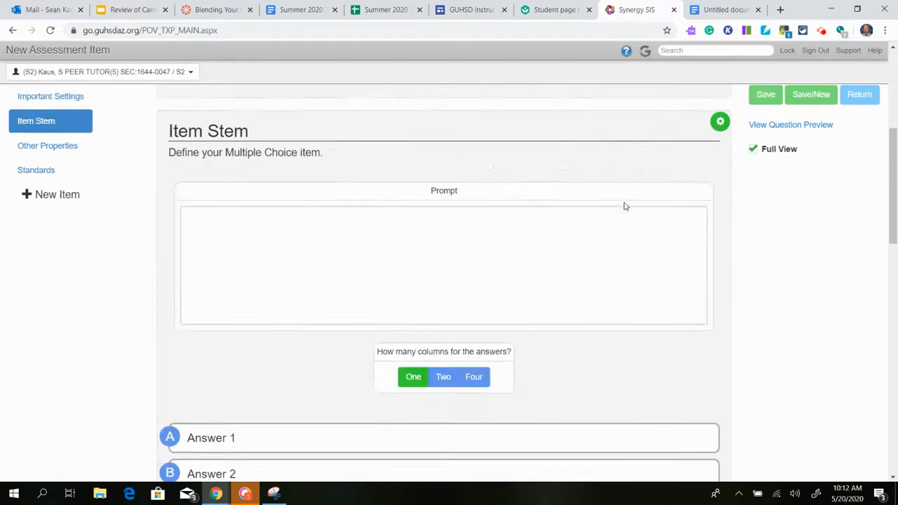
{"action": "scroll", "coordinate": [628, 205], "scroll_direction": "up", "scroll_amount": 15}
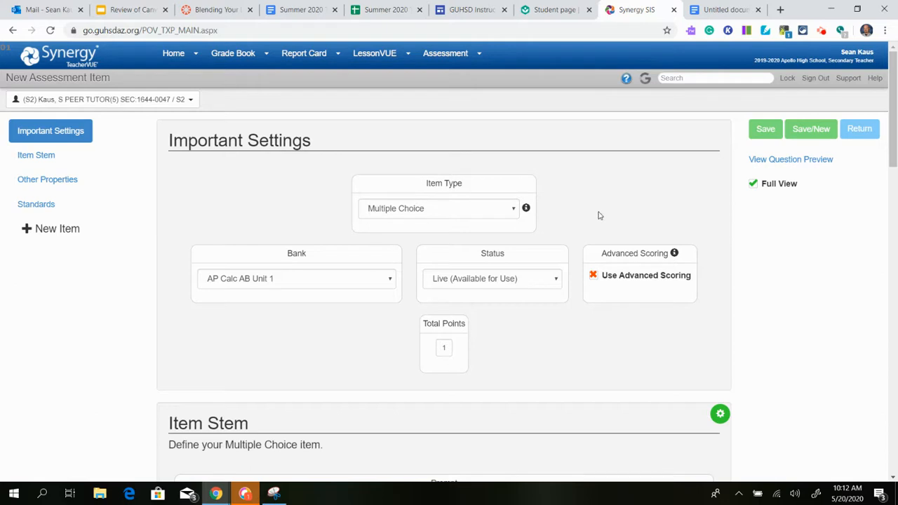
Set the item type to Constructed Response and look over its prompt and equation tool settings.
{"action": "left_click", "coordinate": [508, 208]}
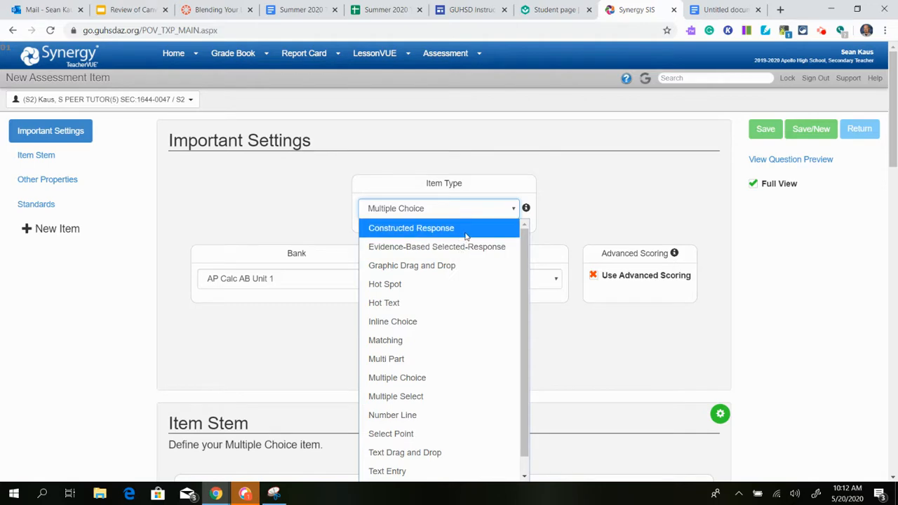
{"action": "left_click", "coordinate": [466, 230]}
{"action": "scroll", "coordinate": [480, 275], "scroll_direction": "down", "scroll_amount": 3}
{"action": "scroll", "coordinate": [481, 275], "scroll_direction": "down", "scroll_amount": 4}
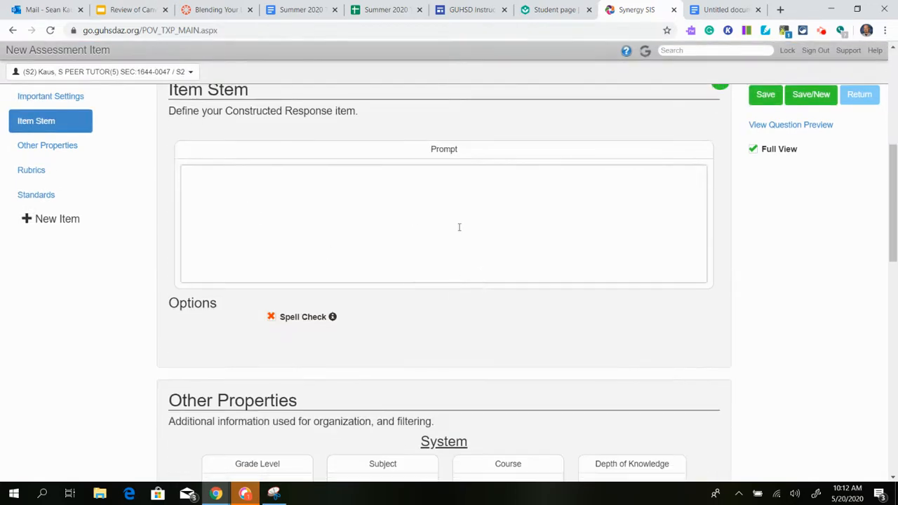
{"action": "scroll", "coordinate": [452, 282], "scroll_direction": "up", "scroll_amount": 7}
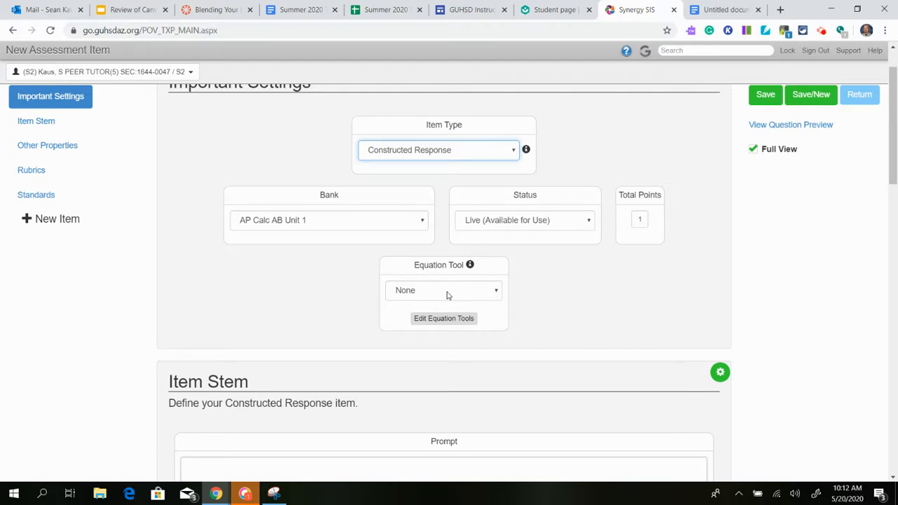
Change the item type to Inline Choice and select its total points value.
{"action": "left_click", "coordinate": [515, 154]}
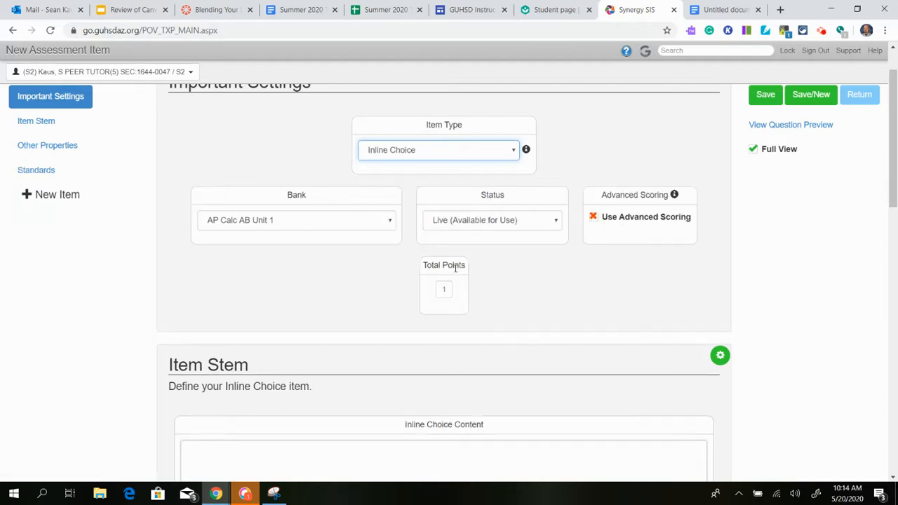
{"action": "left_click", "coordinate": [442, 285]}
{"action": "scroll", "coordinate": [433, 315], "scroll_direction": "down", "scroll_amount": 2}
Write the inline choice content "I went to school for years" with an answer dropdown inserted before "years", and go to its new-option entry.
{"action": "left_click", "coordinate": [425, 355]}
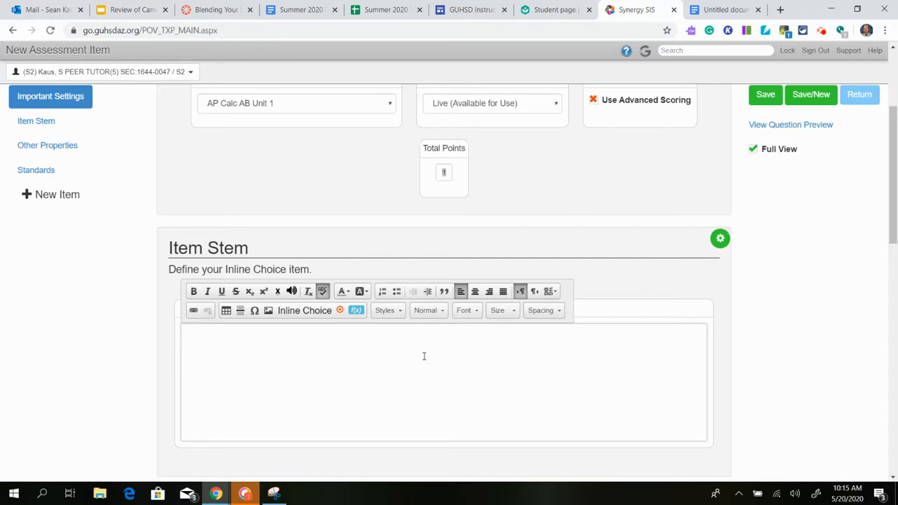
{"action": "type", "text": "I went to school for"}
{"action": "left_click", "coordinate": [302, 311]}
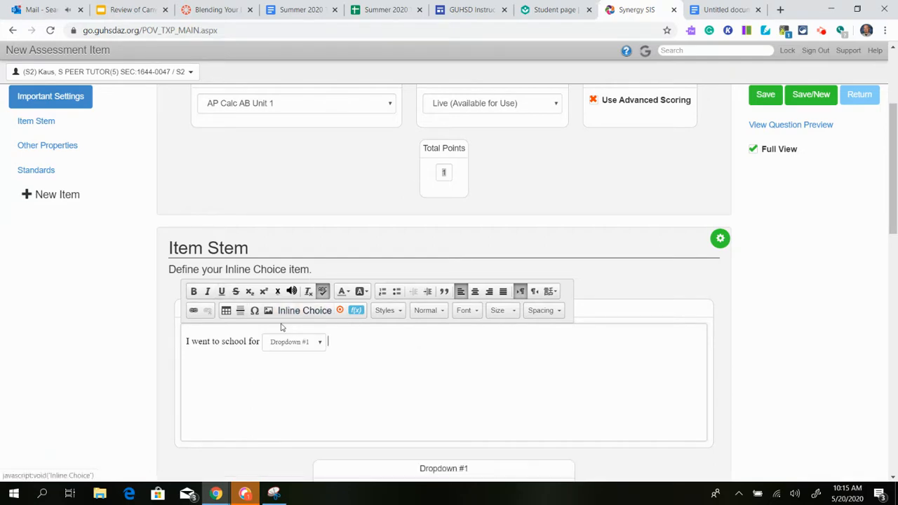
{"action": "type", "text": "years"}
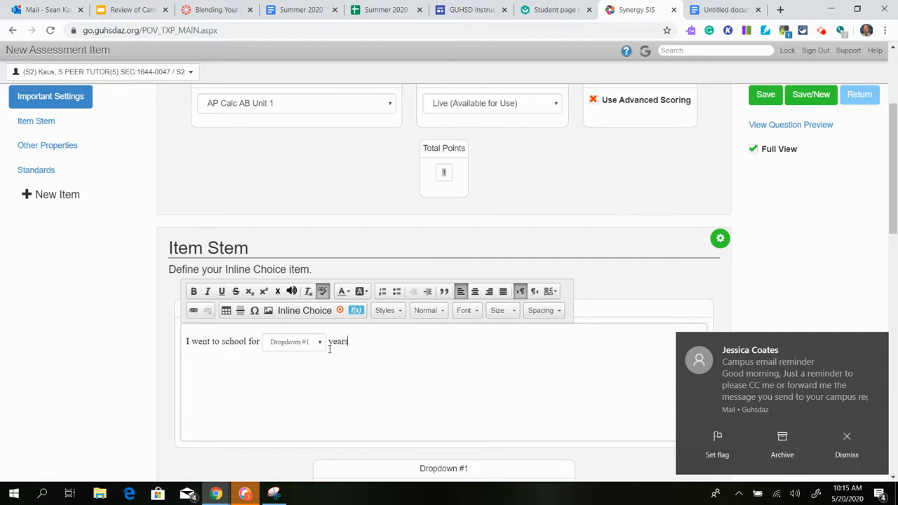
{"action": "left_click", "coordinate": [845, 438]}
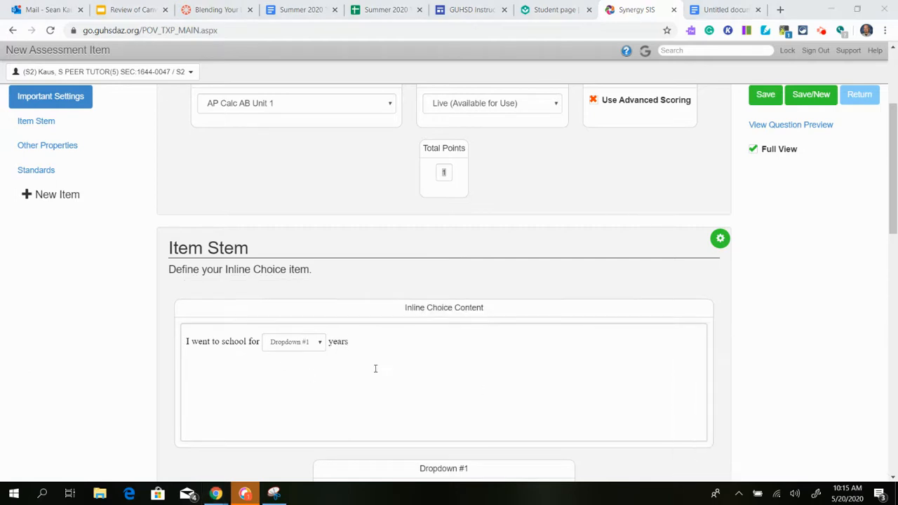
{"action": "scroll", "coordinate": [345, 358], "scroll_direction": "down", "scroll_amount": 2}
{"action": "left_click", "coordinate": [430, 374]}
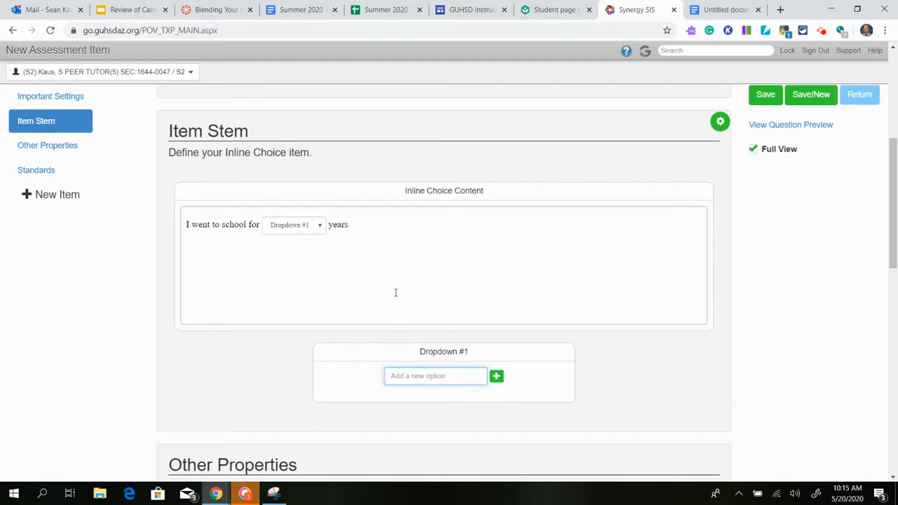
Change the item type to Matching and try out the choice headings in its interaction table.
{"action": "scroll", "coordinate": [392, 292], "scroll_direction": "up", "scroll_amount": 1}
{"action": "scroll", "coordinate": [396, 295], "scroll_direction": "up", "scroll_amount": 4}
{"action": "left_click", "coordinate": [454, 210]}
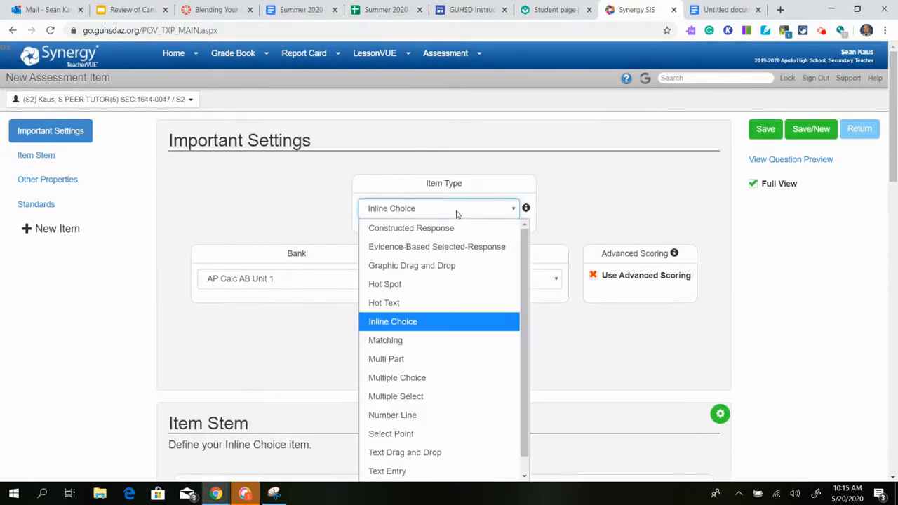
{"action": "left_click", "coordinate": [433, 344]}
{"action": "scroll", "coordinate": [430, 353], "scroll_direction": "down", "scroll_amount": 3}
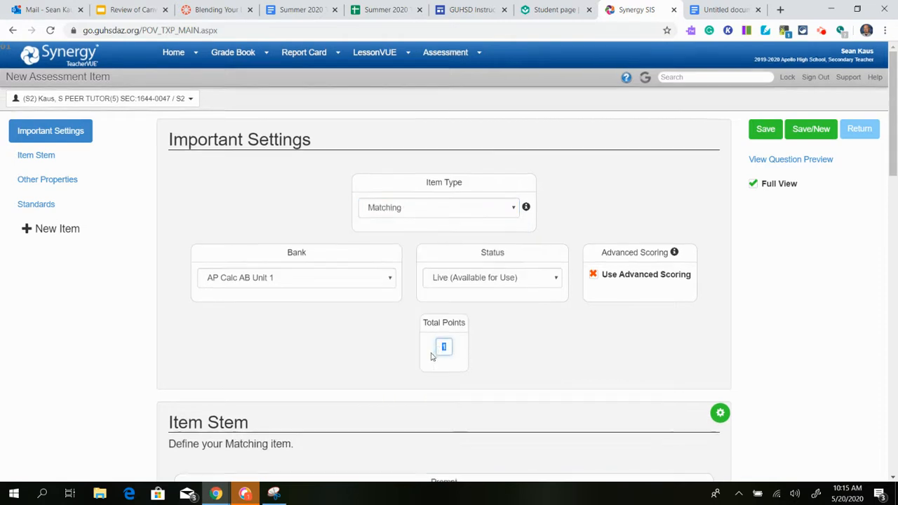
{"action": "scroll", "coordinate": [411, 356], "scroll_direction": "down", "scroll_amount": 3}
{"action": "left_click", "coordinate": [418, 358]}
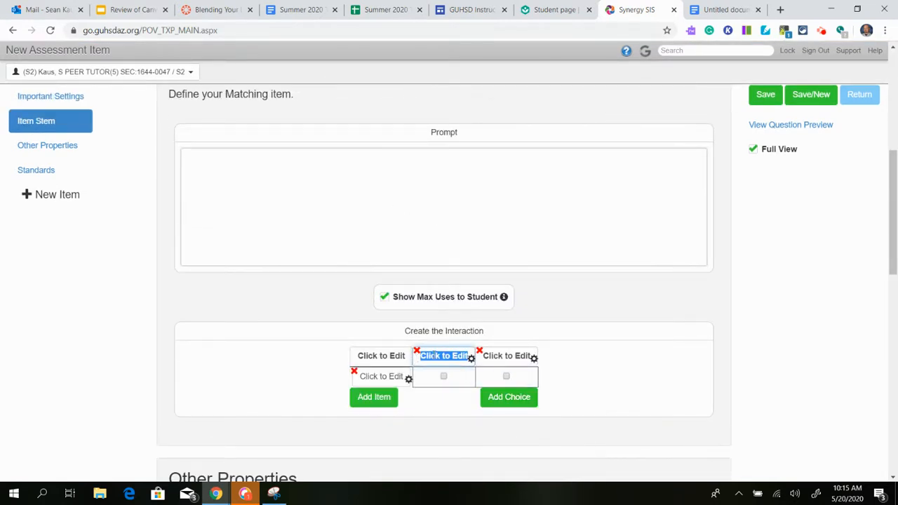
{"action": "left_click", "coordinate": [530, 359]}
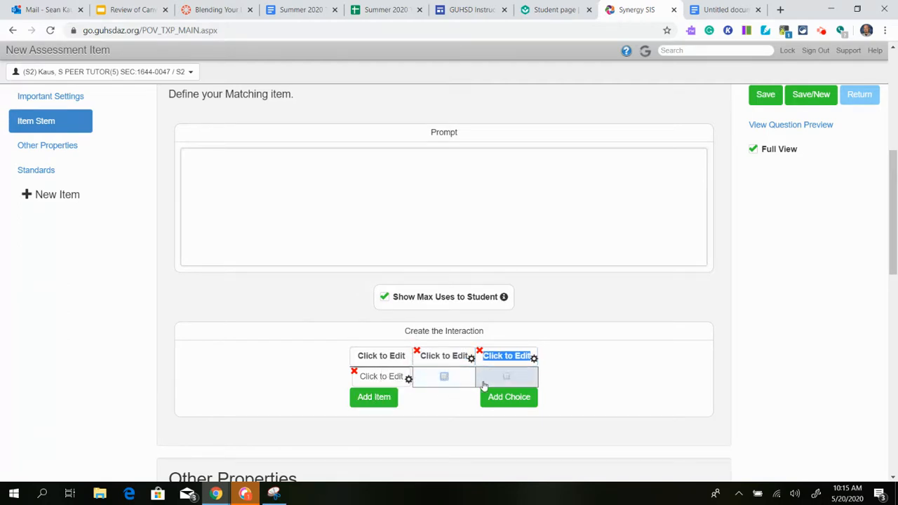
Set the item type to Multiple Choice and look over its answer column and answer choice settings.
{"action": "scroll", "coordinate": [454, 388], "scroll_direction": "up", "scroll_amount": 3}
{"action": "left_click", "coordinate": [478, 92]}
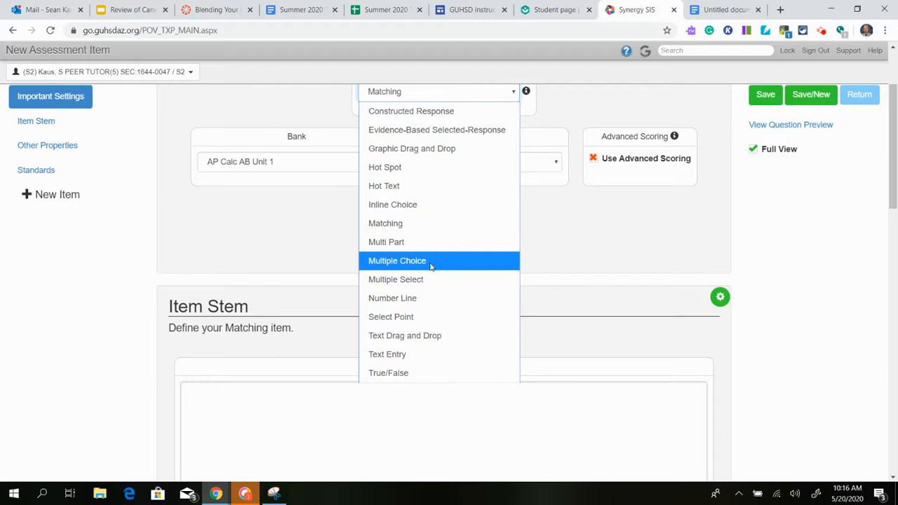
{"action": "left_click", "coordinate": [431, 262]}
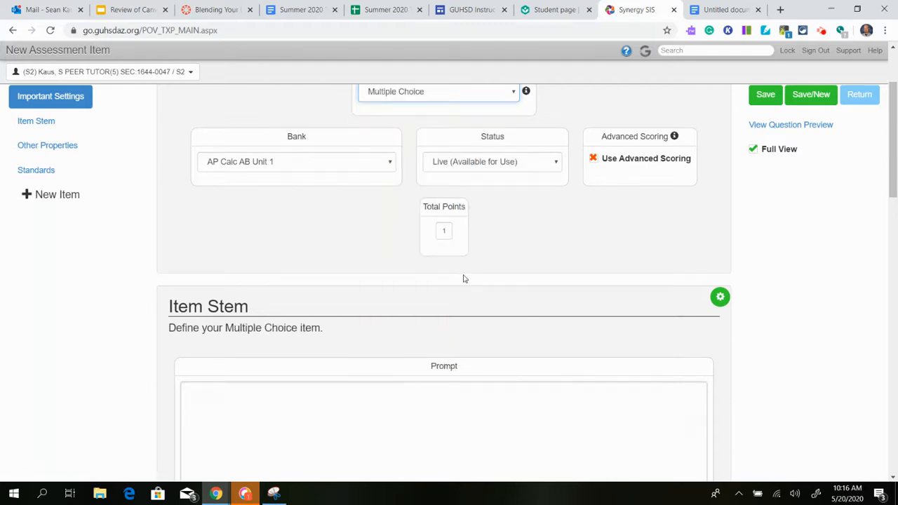
{"action": "scroll", "coordinate": [463, 277], "scroll_direction": "down", "scroll_amount": 3}
{"action": "scroll", "coordinate": [455, 302], "scroll_direction": "down", "scroll_amount": 1}
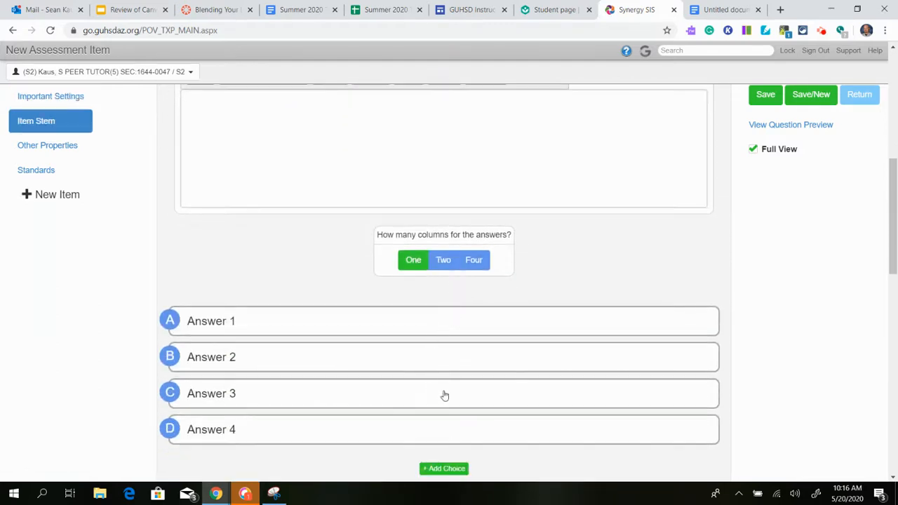
{"action": "scroll", "coordinate": [386, 386], "scroll_direction": "up", "scroll_amount": 5}
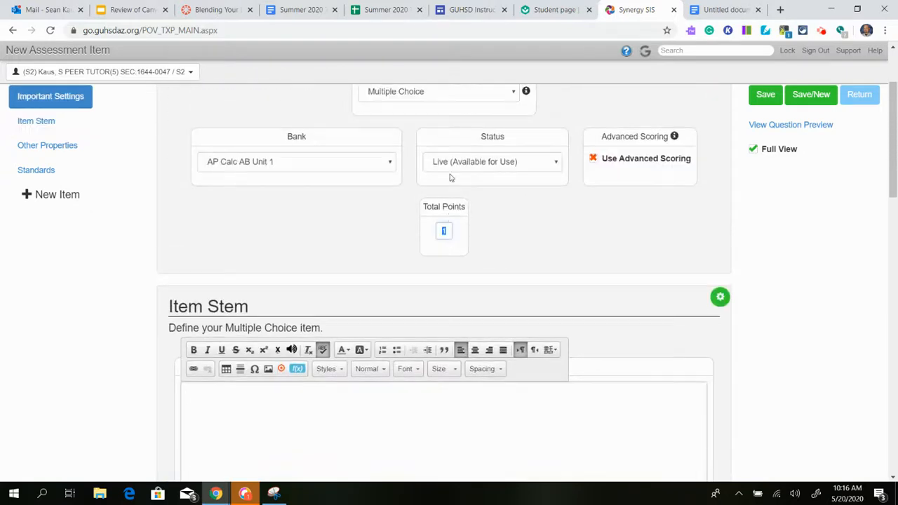
{"action": "left_click", "coordinate": [458, 96]}
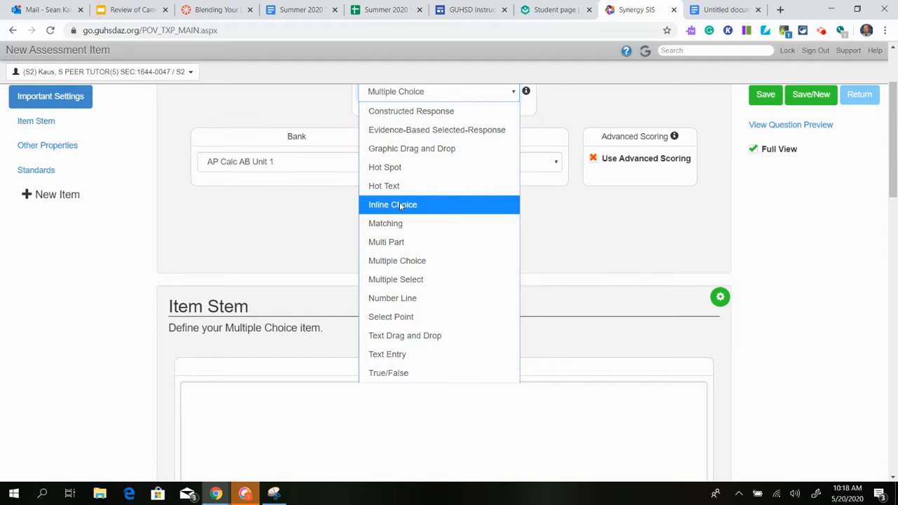
{"action": "left_click", "coordinate": [441, 265]}
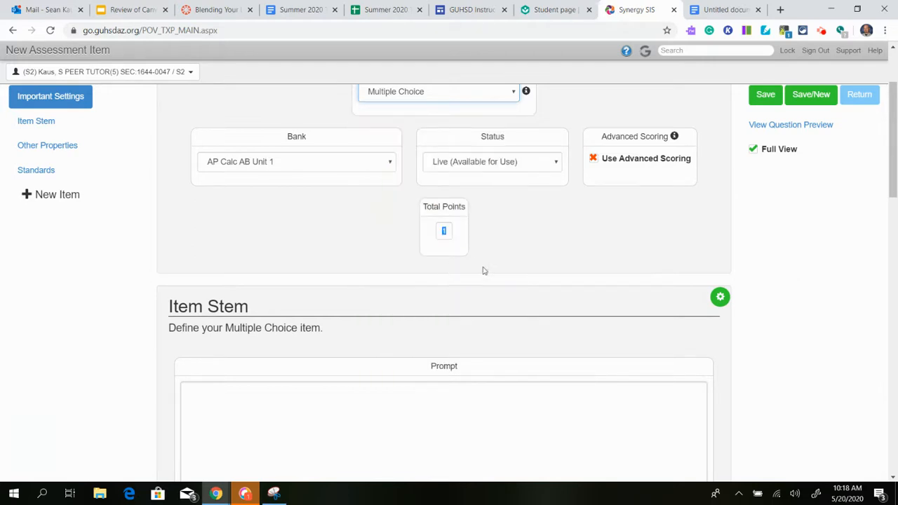
Look through the available item banks, keeping AP Calc AB Unit 1 as the item's bank.
{"action": "scroll", "coordinate": [508, 257], "scroll_direction": "up", "scroll_amount": 1}
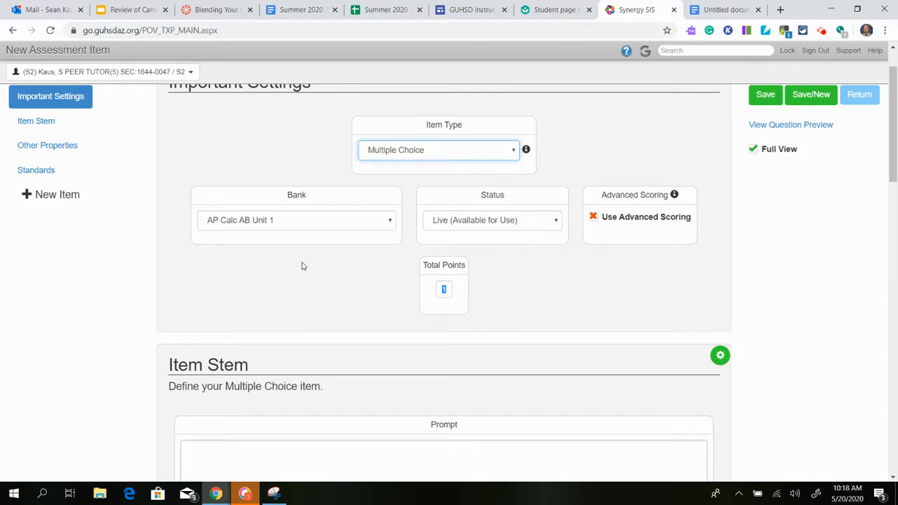
{"action": "left_click", "coordinate": [335, 223]}
{"action": "scroll", "coordinate": [329, 363], "scroll_direction": "down", "scroll_amount": 3}
{"action": "scroll", "coordinate": [329, 363], "scroll_direction": "down", "scroll_amount": 3}
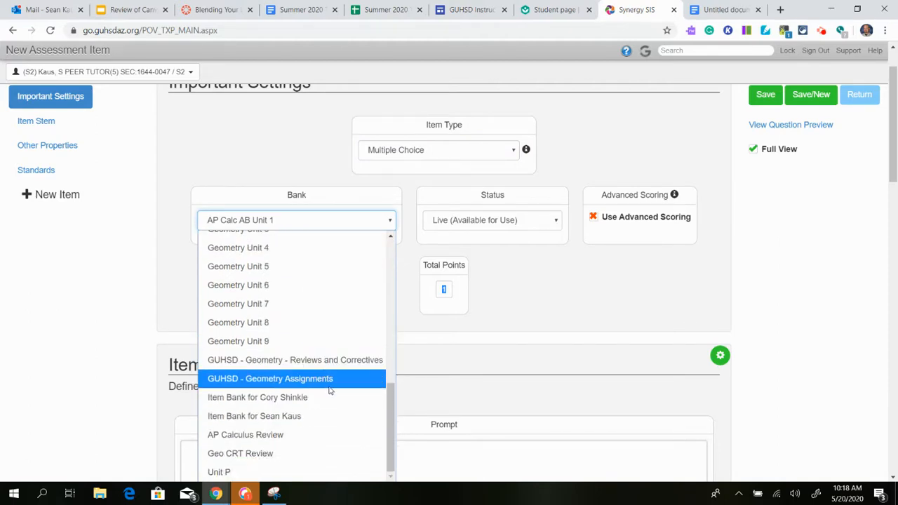
{"action": "scroll", "coordinate": [364, 449], "scroll_direction": "up", "scroll_amount": 5}
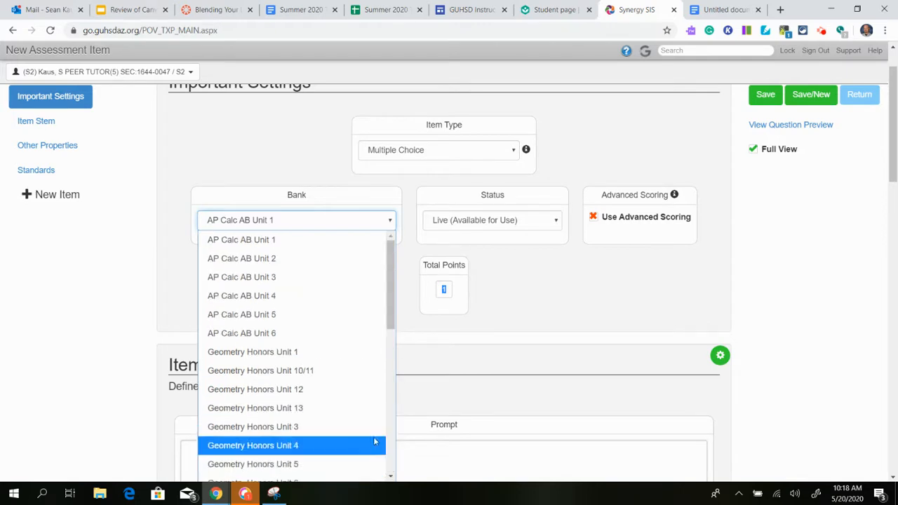
{"action": "scroll", "coordinate": [321, 362], "scroll_direction": "down", "scroll_amount": 5}
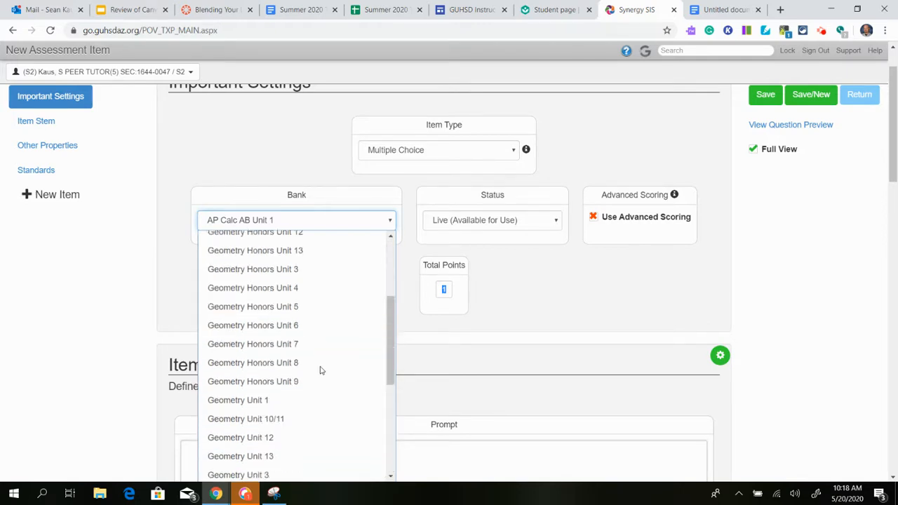
{"action": "scroll", "coordinate": [320, 370], "scroll_direction": "up", "scroll_amount": 5}
{"action": "scroll", "coordinate": [321, 370], "scroll_direction": "up", "scroll_amount": 1}
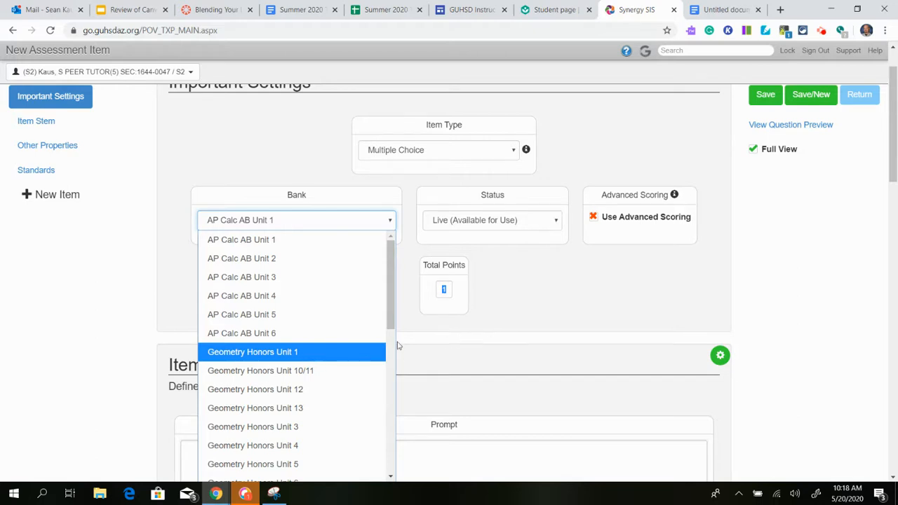
{"action": "left_click", "coordinate": [520, 308]}
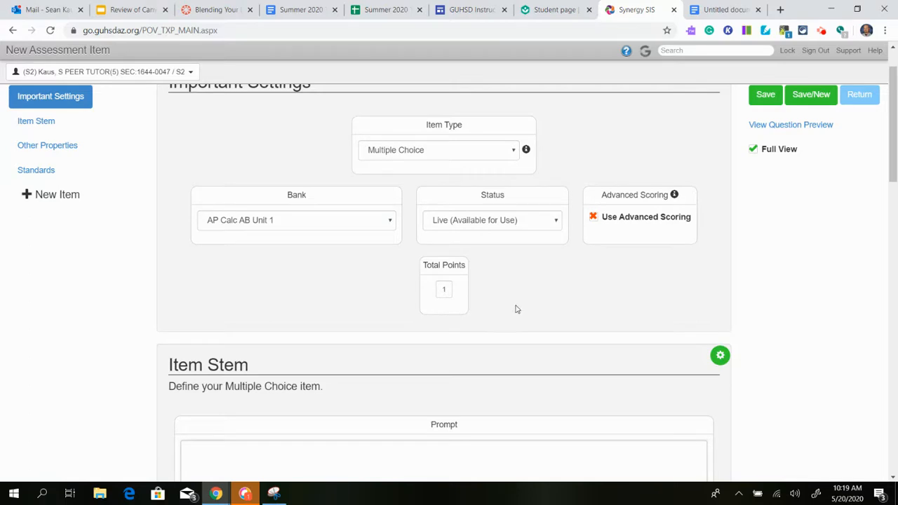
Enable advanced scoring for the item and check the optional features of its item stem.
{"action": "scroll", "coordinate": [516, 308], "scroll_direction": "down", "scroll_amount": 1}
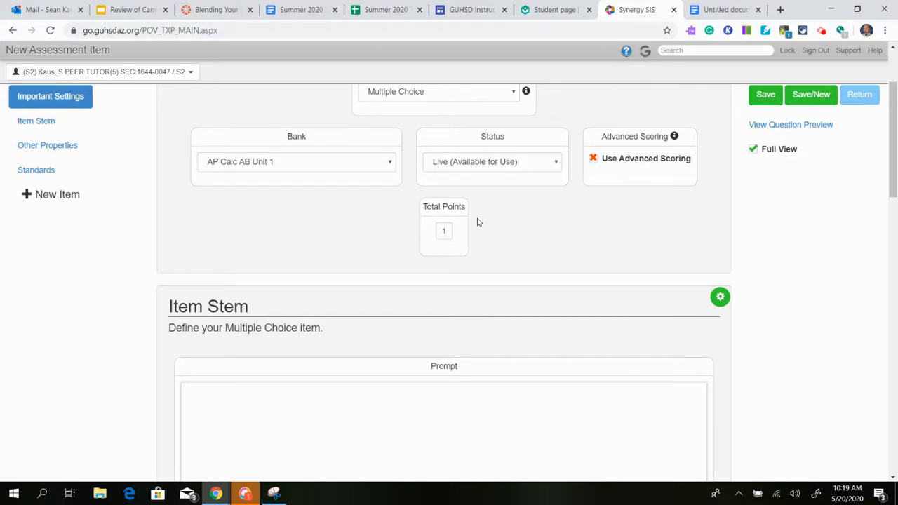
{"action": "left_click", "coordinate": [595, 161]}
{"action": "left_click", "coordinate": [719, 226]}
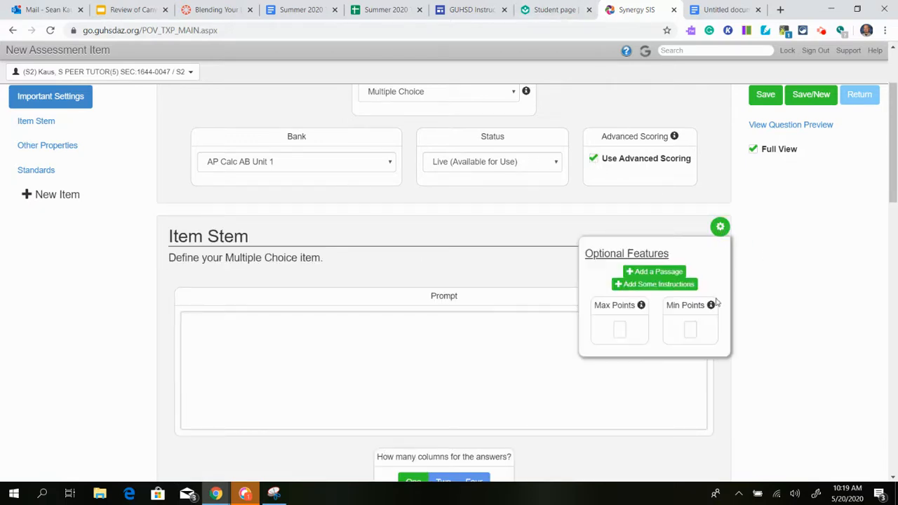
{"action": "left_click", "coordinate": [719, 228]}
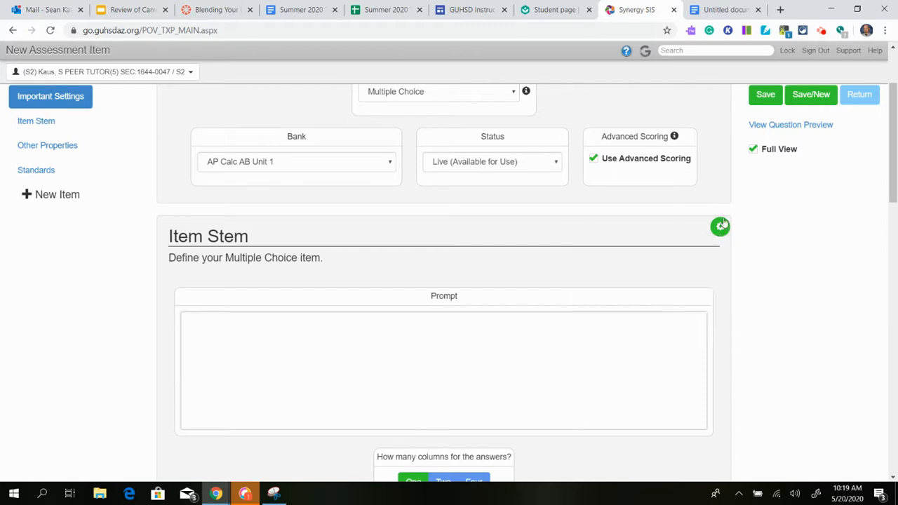
Turn off advanced scoring for the multiple choice item and activate its Total Points field.
{"action": "left_click", "coordinate": [594, 161]}
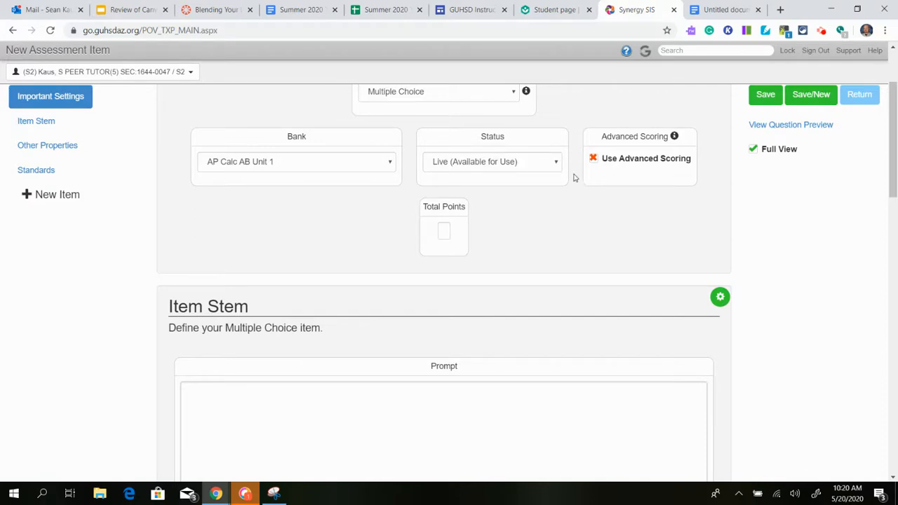
{"action": "left_click", "coordinate": [443, 231]}
{"action": "scroll", "coordinate": [579, 245], "scroll_direction": "down", "scroll_amount": 2}
{"action": "scroll", "coordinate": [579, 246], "scroll_direction": "down", "scroll_amount": 2}
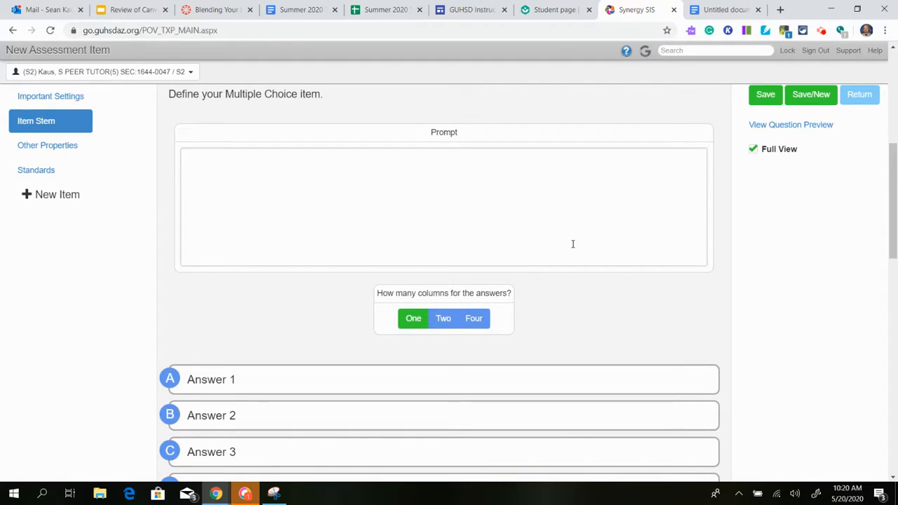
Try out center and right alignment in the item's prompt editor, ending on left alignment.
{"action": "left_click", "coordinate": [458, 181]}
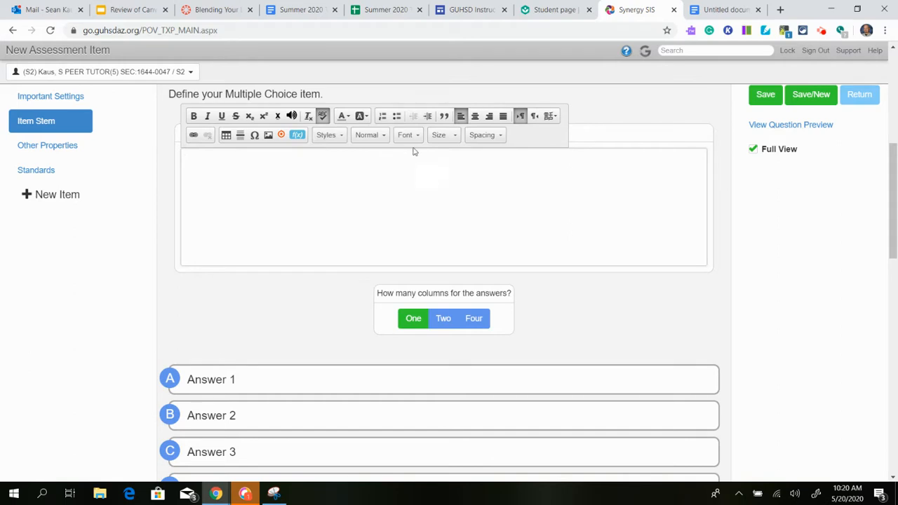
{"action": "left_click", "coordinate": [475, 117]}
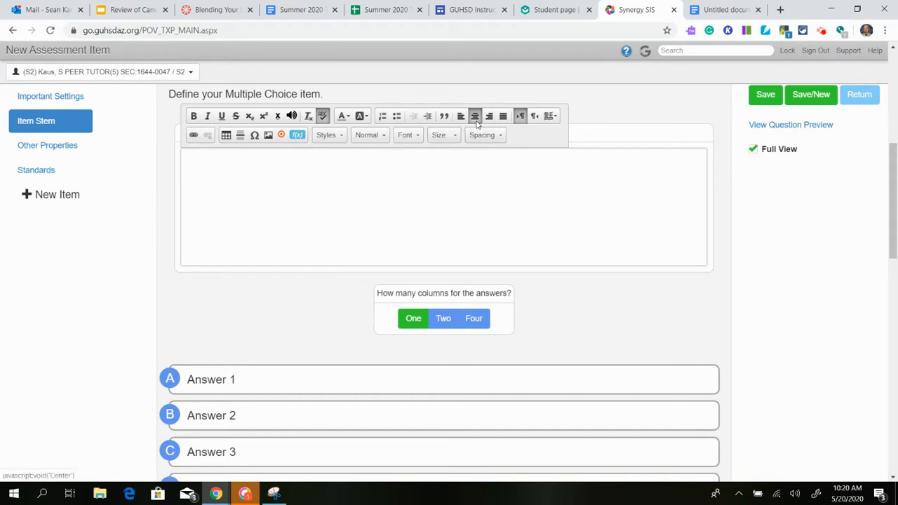
{"action": "left_click", "coordinate": [461, 118]}
{"action": "left_click", "coordinate": [489, 118]}
{"action": "left_click", "coordinate": [475, 118]}
{"action": "left_click", "coordinate": [461, 118]}
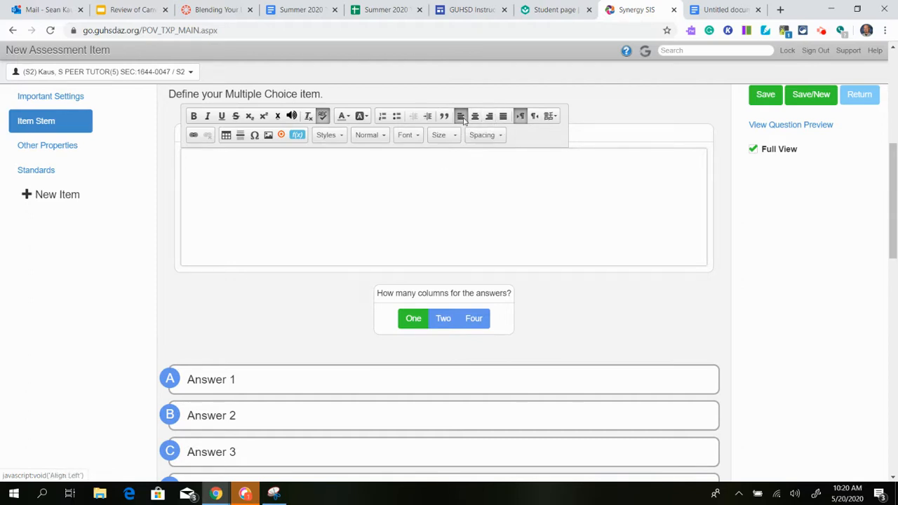
Check the prompt editor's table properties and special character selection, closing both without inserting anything.
{"action": "left_click", "coordinate": [225, 136]}
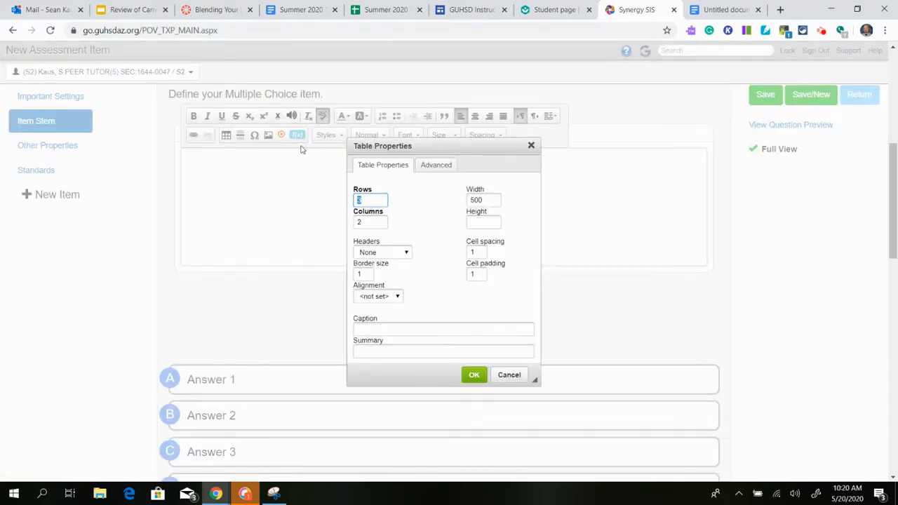
{"action": "left_click", "coordinate": [531, 145]}
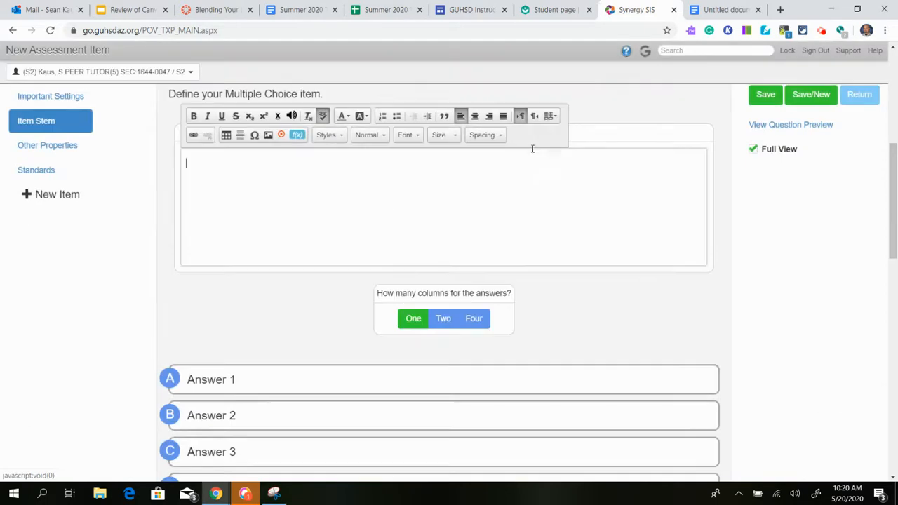
{"action": "left_click", "coordinate": [255, 136]}
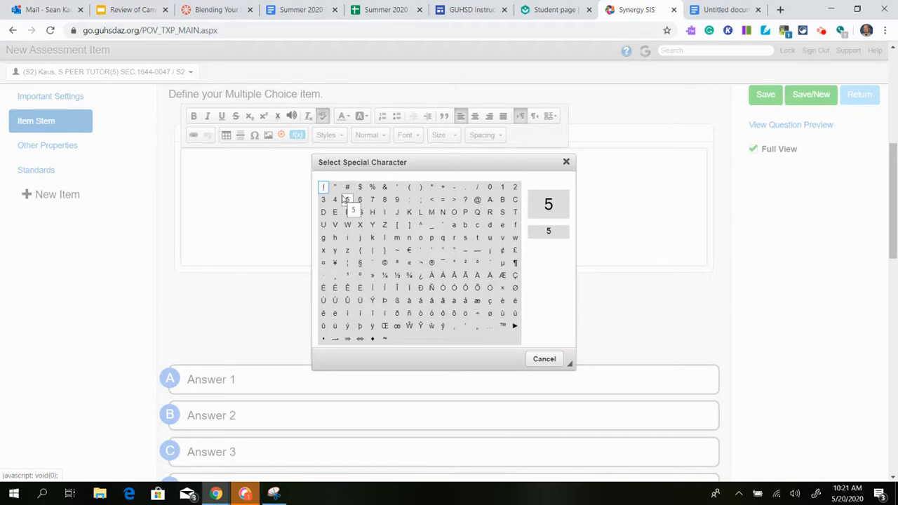
{"action": "left_click", "coordinate": [565, 162]}
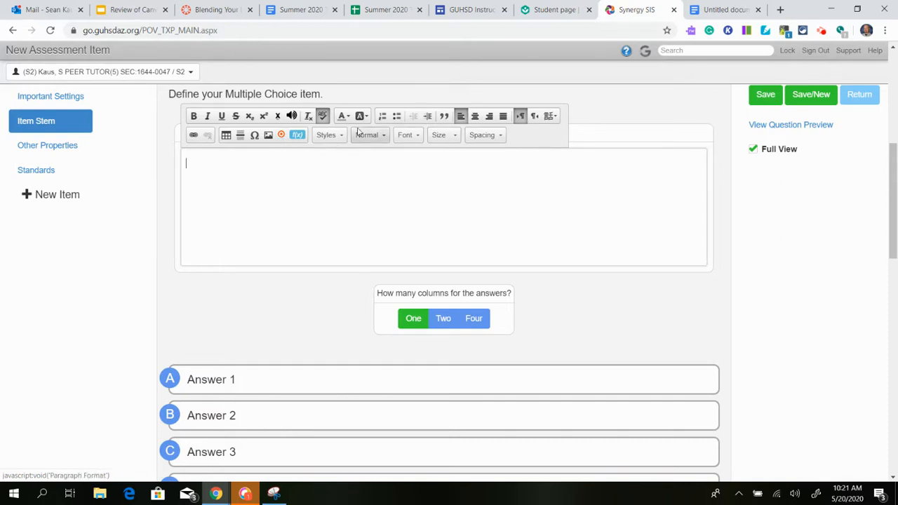
Open the Equation Tool for the prompt and look through its Common Math functions and function groups.
{"action": "left_click", "coordinate": [297, 136]}
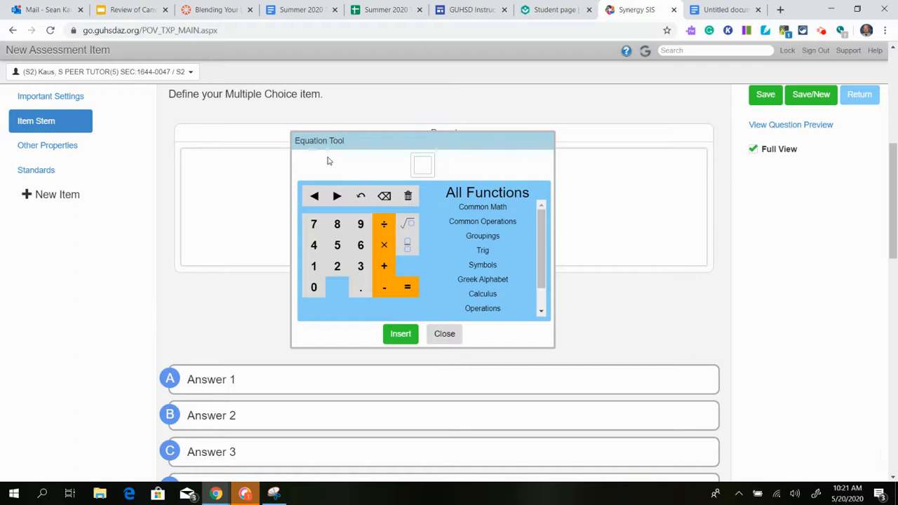
{"action": "left_click", "coordinate": [422, 165]}
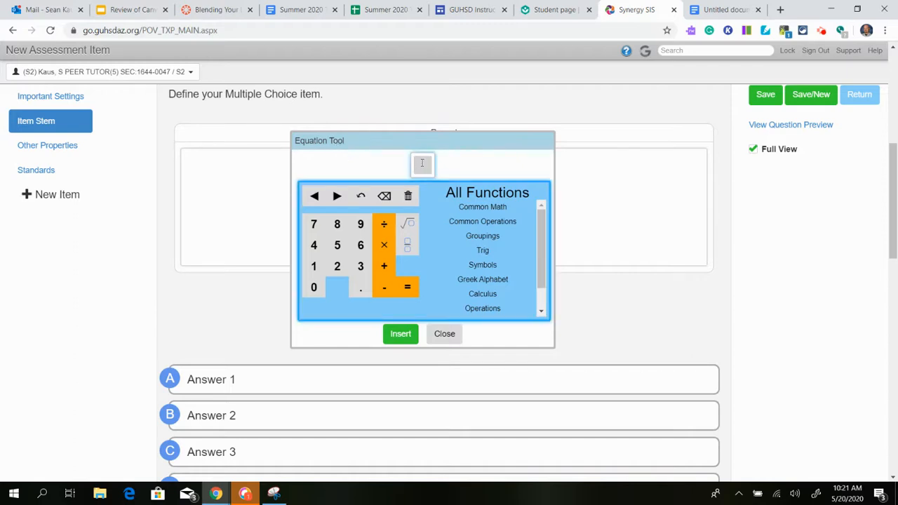
{"action": "left_click", "coordinate": [512, 212]}
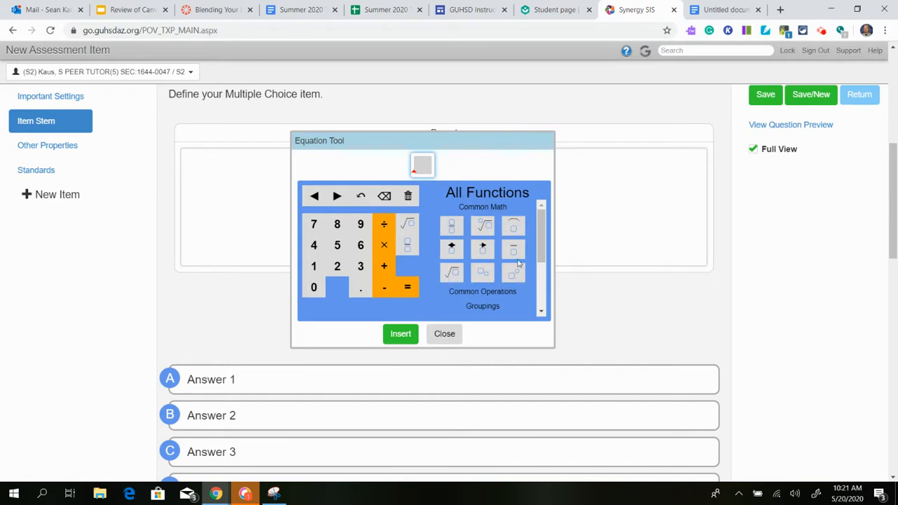
{"action": "left_click_drag", "start_coordinate": [540, 253], "coordinate": [538, 280]}
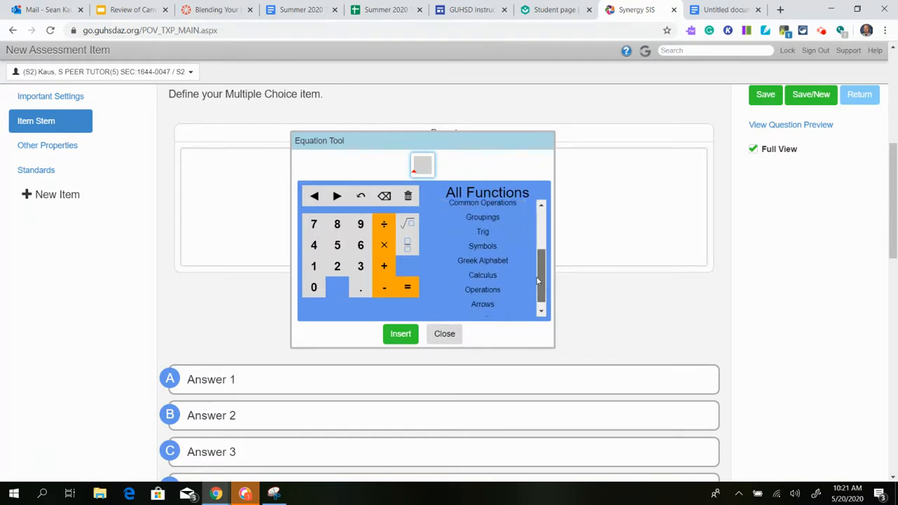
Try out the sine function from the Trig group in the equation and delete it again.
{"action": "left_click", "coordinate": [502, 233]}
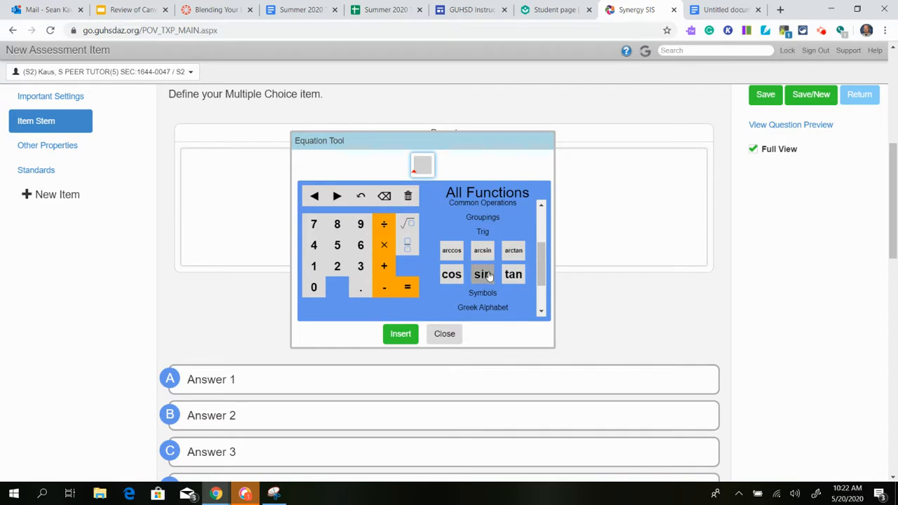
{"action": "mouse_move", "coordinate": [542, 271]}
{"action": "left_mouse_down"}
{"action": "mouse_move", "coordinate": [547, 238]}
{"action": "mouse_move", "coordinate": [546, 265]}
{"action": "left_mouse_up"}
{"action": "left_click", "coordinate": [481, 296]}
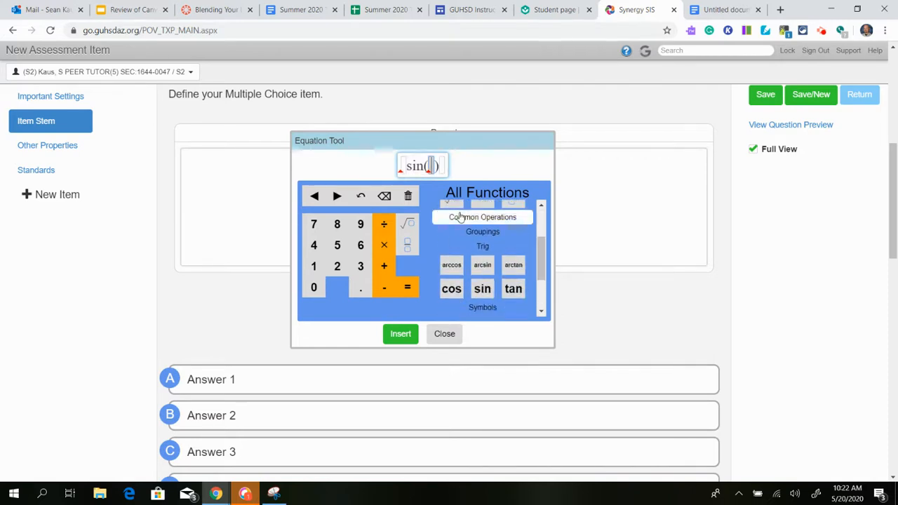
{"action": "scroll", "coordinate": [514, 264], "scroll_direction": "down", "scroll_amount": 1}
{"action": "scroll", "coordinate": [514, 263], "scroll_direction": "down", "scroll_amount": 1}
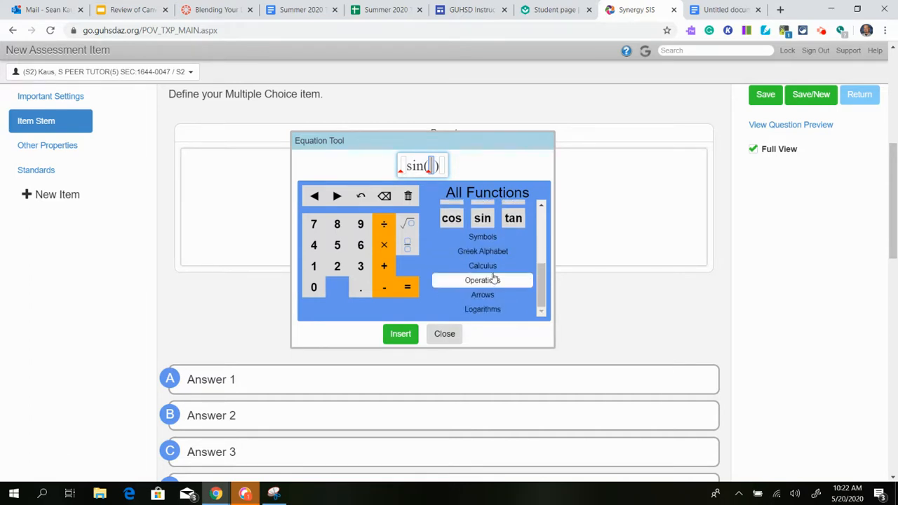
{"action": "left_click", "coordinate": [442, 166]}
{"action": "key", "text": "BackSpace"}
{"action": "key", "text": "BackSpace"}
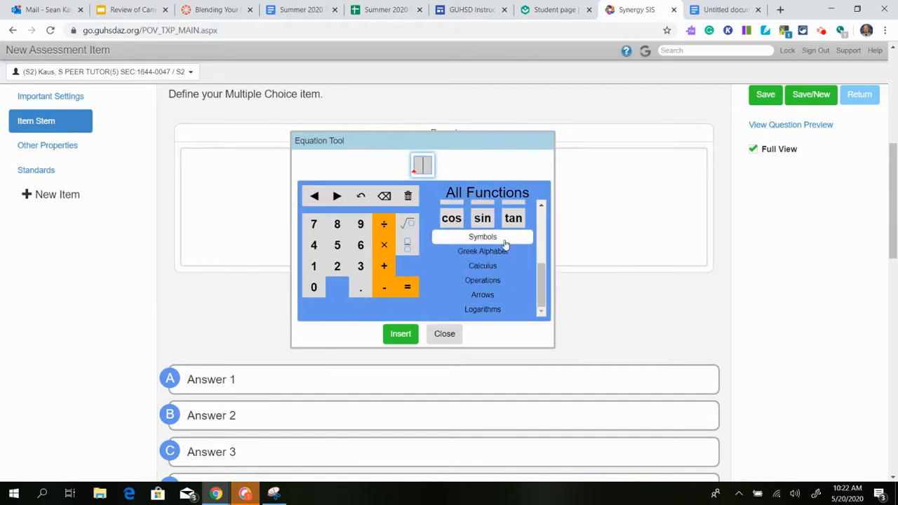
Look through the Equation Tool's Calculus, Common Math and Symbols functions.
{"action": "left_click", "coordinate": [500, 265]}
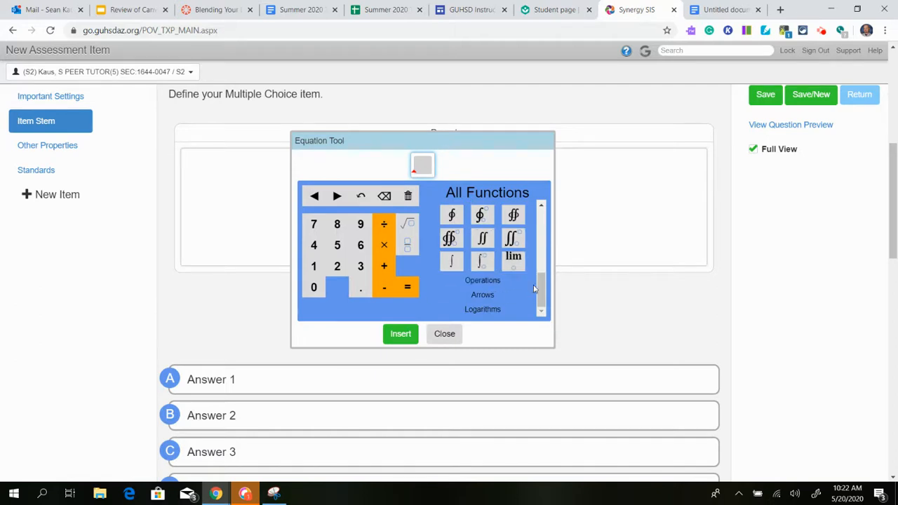
{"action": "left_click_drag", "start_coordinate": [542, 300], "coordinate": [539, 215]}
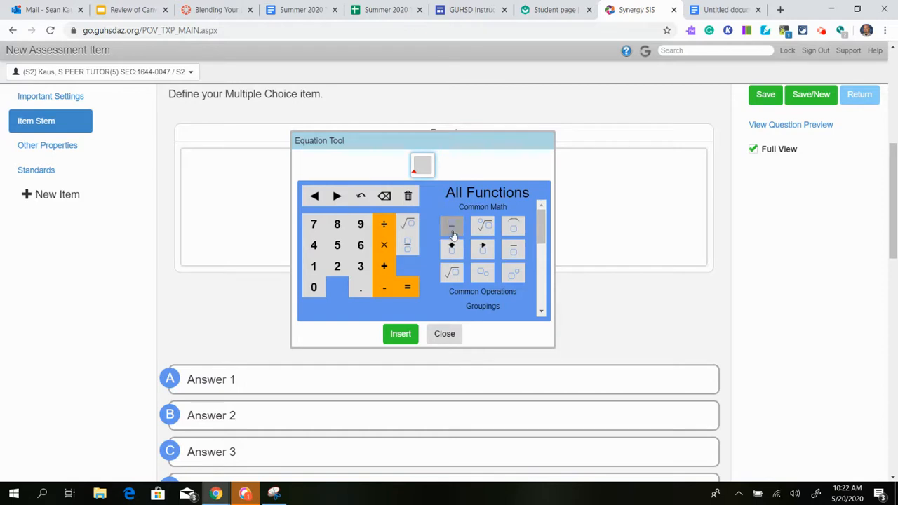
{"action": "left_click_drag", "start_coordinate": [539, 225], "coordinate": [540, 261]}
{"action": "right_click", "coordinate": [537, 258]}
{"action": "left_click", "coordinate": [496, 272]}
{"action": "left_click_drag", "start_coordinate": [541, 243], "coordinate": [542, 279]}
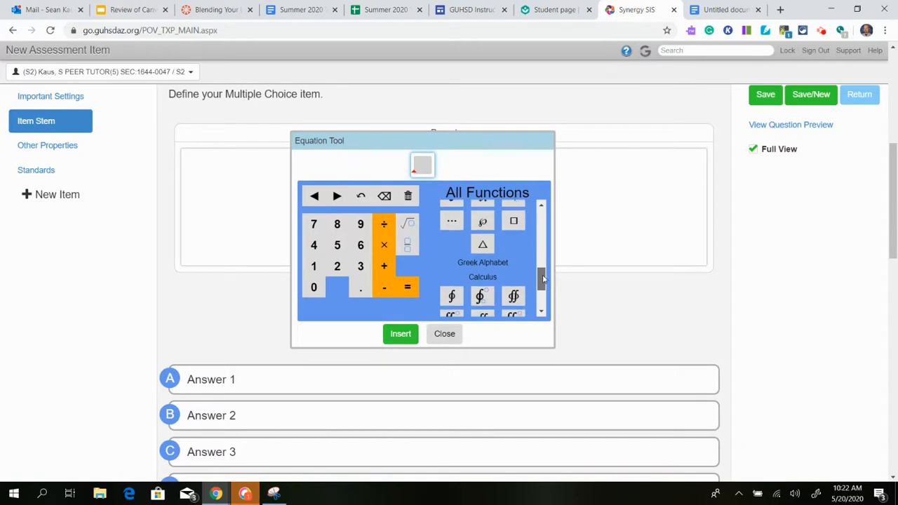
Expand the Greek Alphabet group, then try out the triangle symbol in the equation and delete it.
{"action": "left_click", "coordinate": [502, 265]}
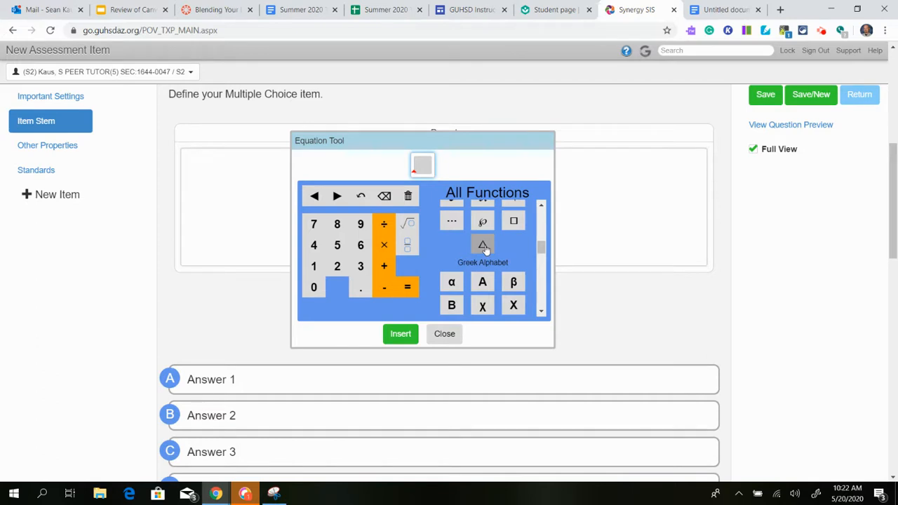
{"action": "left_click_drag", "start_coordinate": [541, 248], "coordinate": [541, 250]}
{"action": "left_click", "coordinate": [483, 237]}
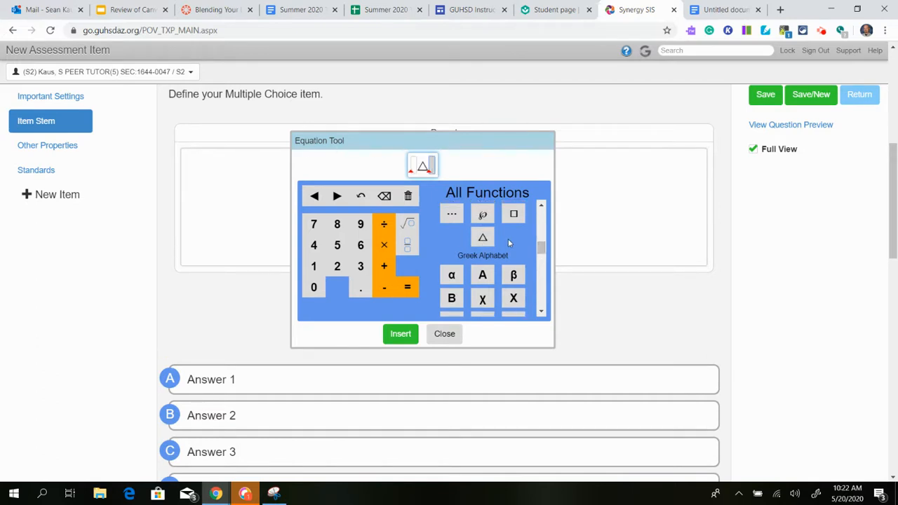
{"action": "key", "text": "BackSpace"}
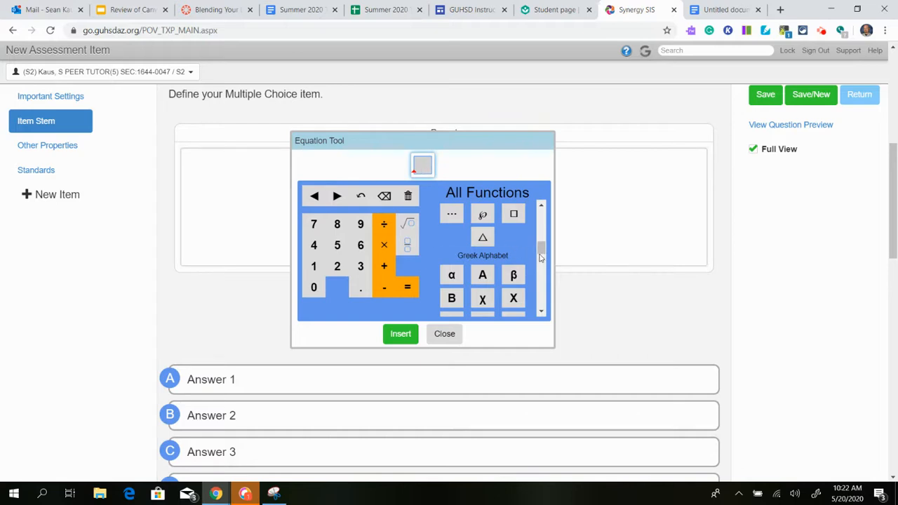
Try out the Greek letter π in the equation, delete it and close the Equation Tool without inserting.
{"action": "left_click_drag", "start_coordinate": [540, 251], "coordinate": [541, 275]}
{"action": "left_click", "coordinate": [520, 248]}
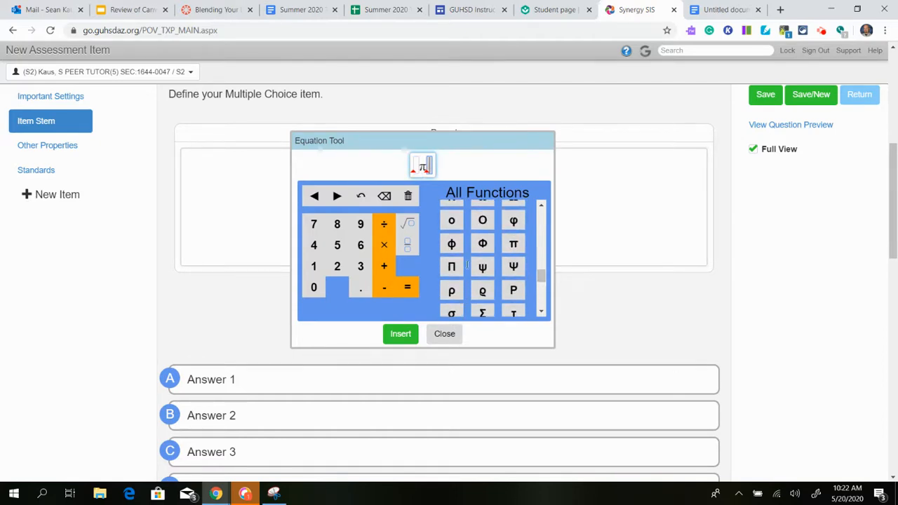
{"action": "key", "text": "BackSpace"}
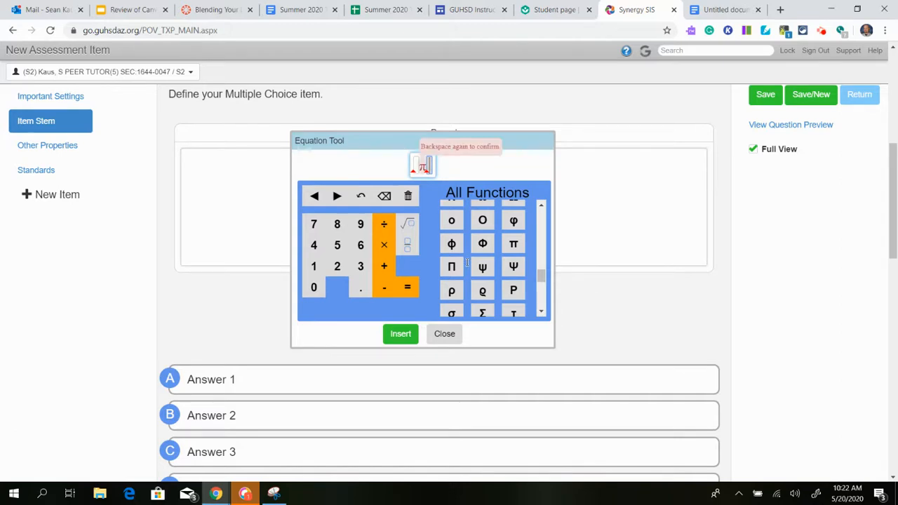
{"action": "key", "text": "BackSpace"}
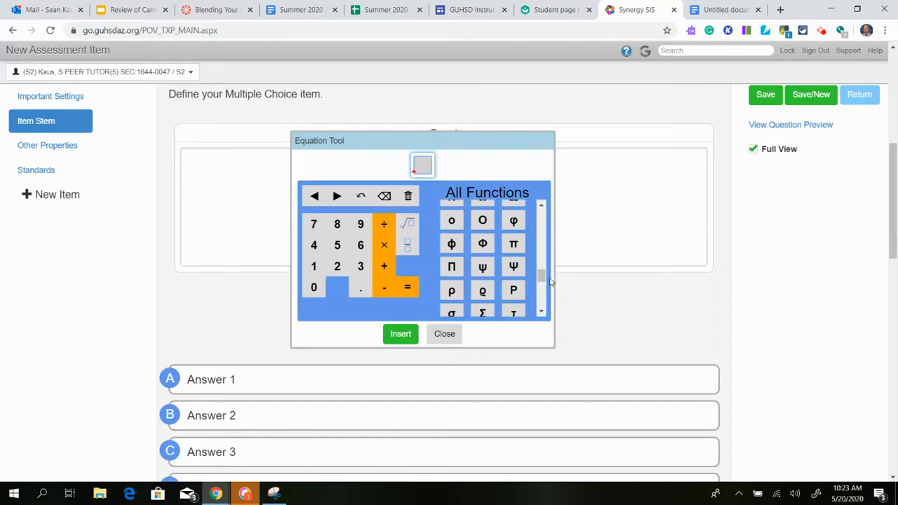
{"action": "left_click_drag", "start_coordinate": [543, 279], "coordinate": [535, 219]}
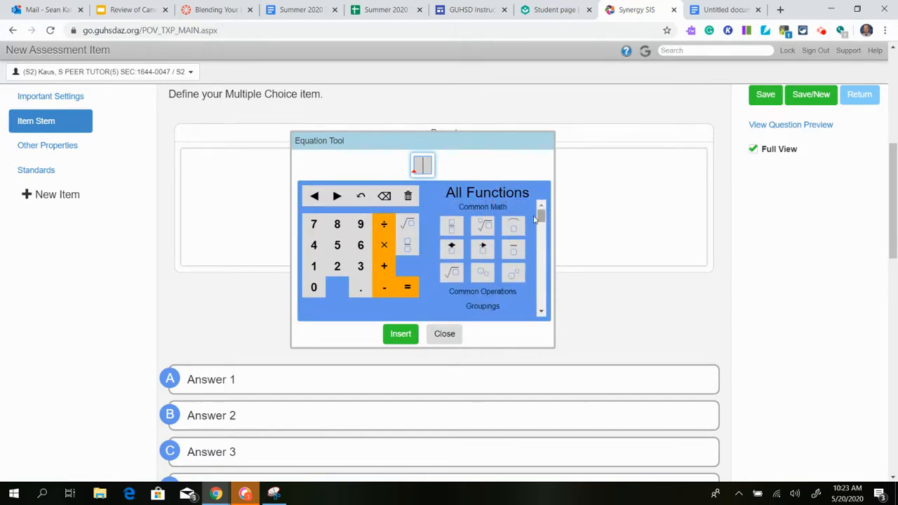
{"action": "left_click", "coordinate": [439, 336]}
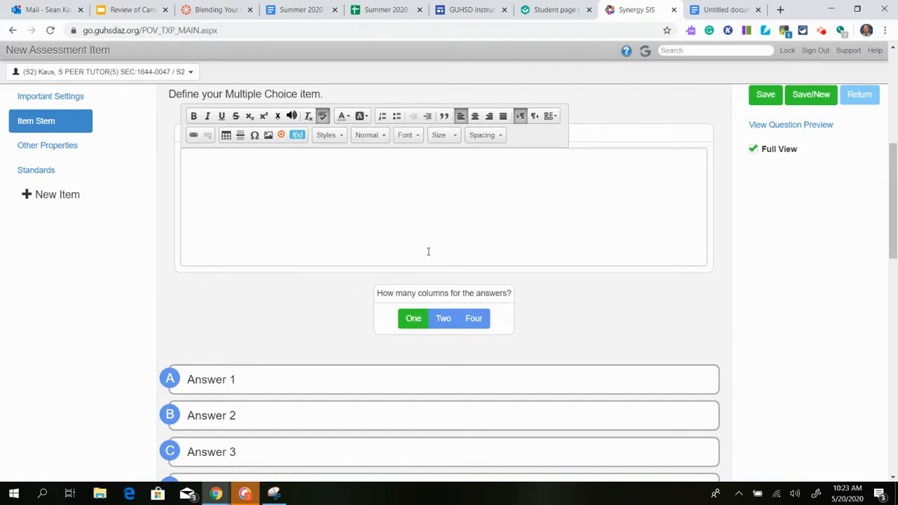
Enter "I want to name this question....." as the item's prompt text.
{"action": "type", "text": "wan tto"}
{"action": "key", "text": "BackSpace"}
{"action": "key", "text": "BackSpace"}
{"action": "key", "text": "BackSpace"}
{"action": "key", "text": "BackSpace"}
{"action": "type", "text": "t to name this question....."}
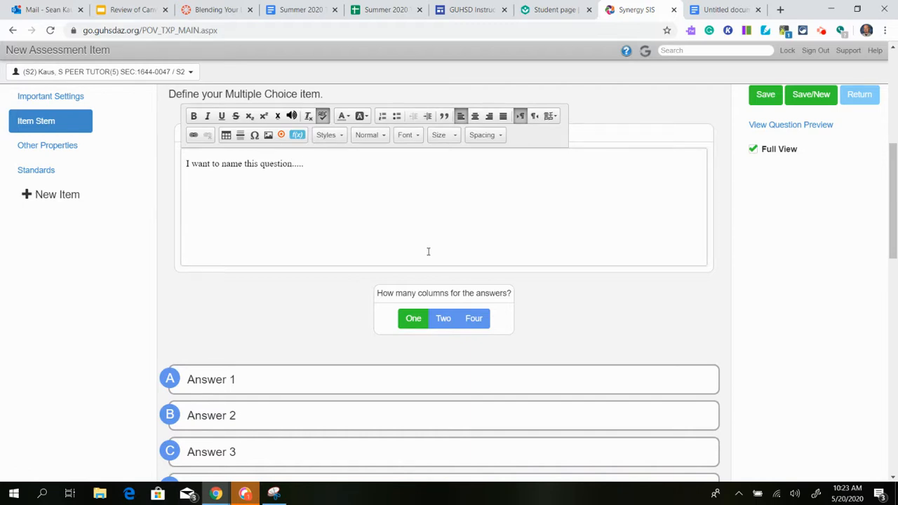
Try out the two-column and four-column answer layouts, returning to one column.
{"action": "scroll", "coordinate": [253, 259], "scroll_direction": "down", "scroll_amount": 2}
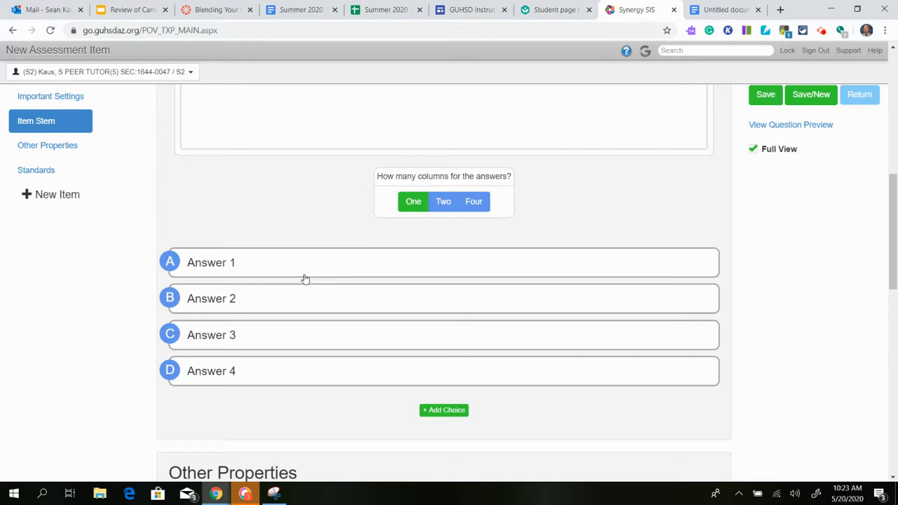
{"action": "left_click", "coordinate": [442, 203]}
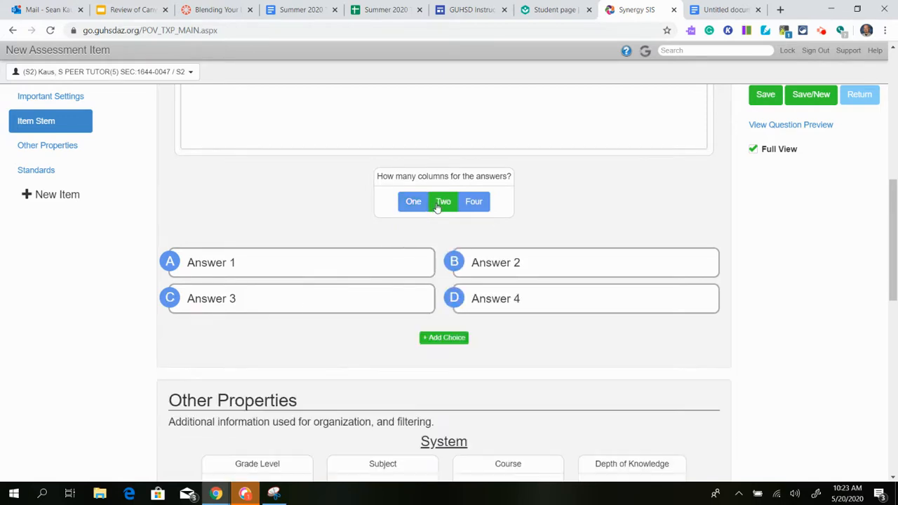
{"action": "left_click", "coordinate": [469, 203]}
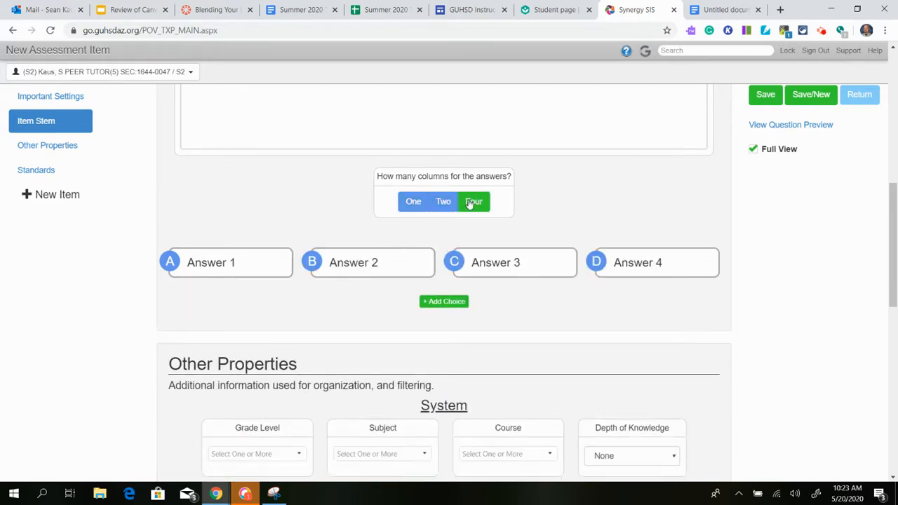
{"action": "left_click", "coordinate": [447, 204]}
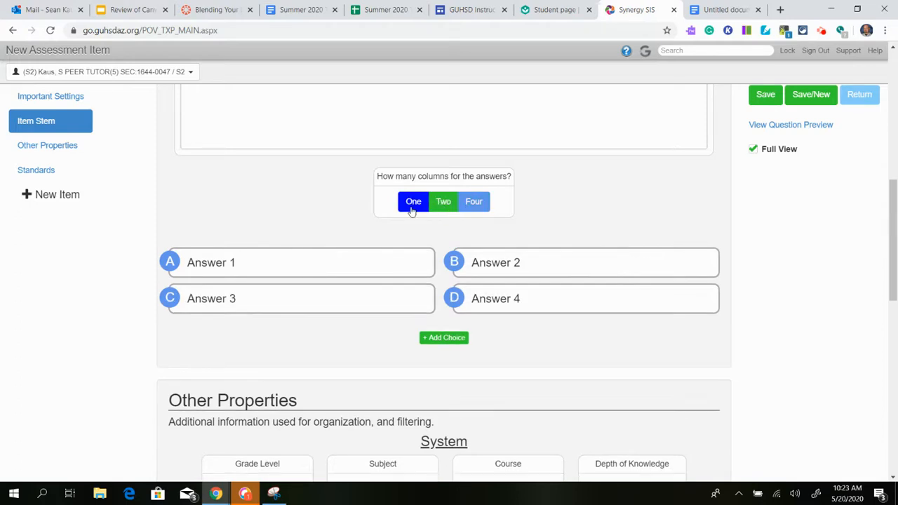
{"action": "left_click", "coordinate": [411, 204]}
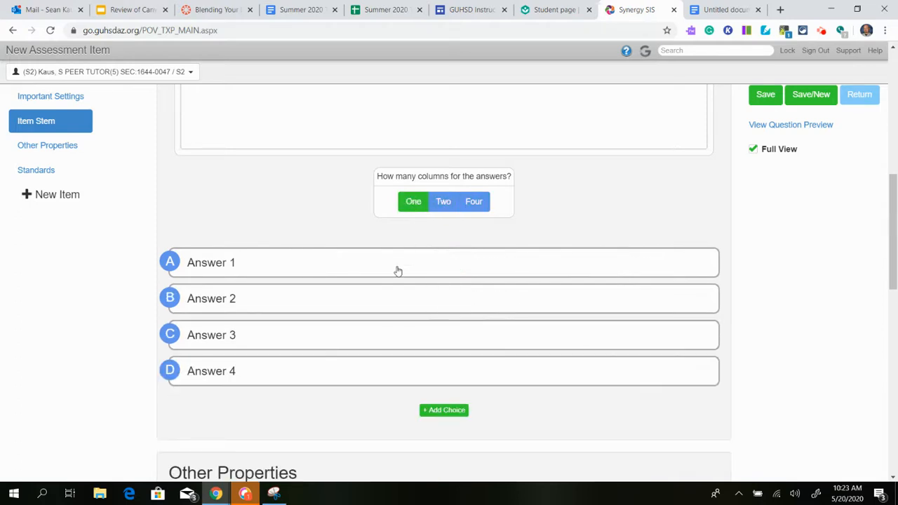
Enter "GUHSD - Synergy Assessments - MC Question" as the text of answer A.
{"action": "left_click", "coordinate": [239, 259]}
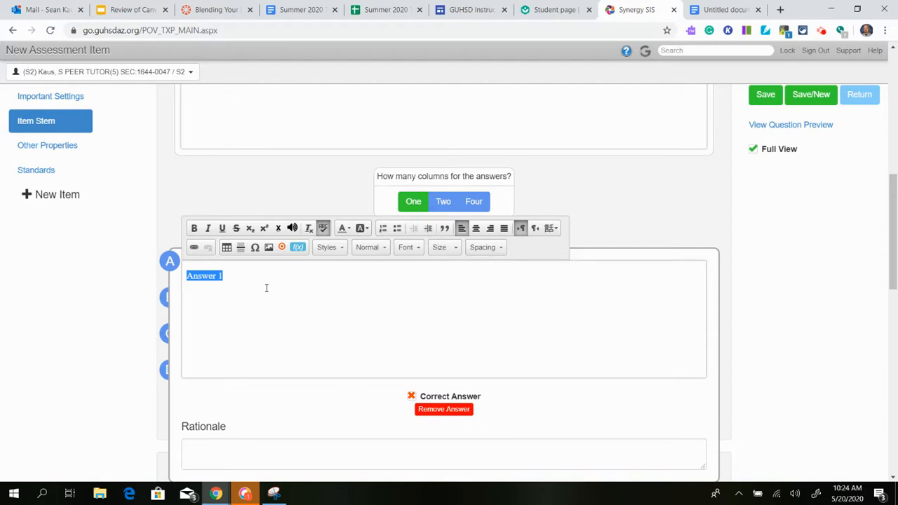
{"action": "scroll", "coordinate": [266, 291], "scroll_direction": "down", "scroll_amount": 1}
{"action": "scroll", "coordinate": [266, 295], "scroll_direction": "up", "scroll_amount": 2}
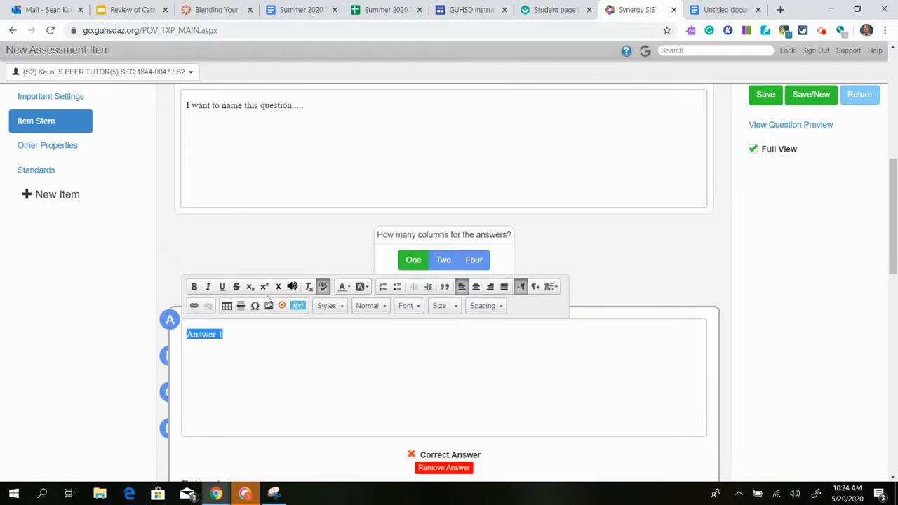
{"action": "scroll", "coordinate": [267, 298], "scroll_direction": "down", "scroll_amount": 1}
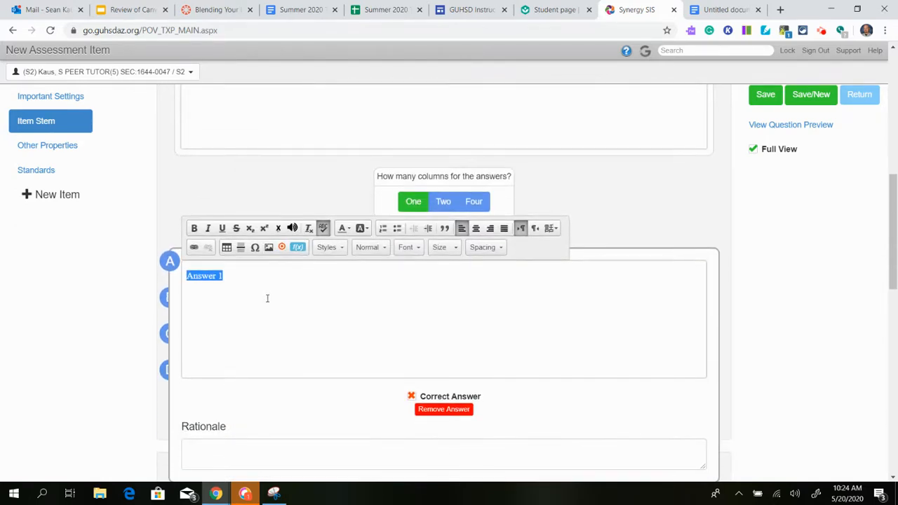
{"action": "type", "text": "d"}
{"action": "type", "text": "UHSD - "}
{"action": "type", "text": "Syner"}
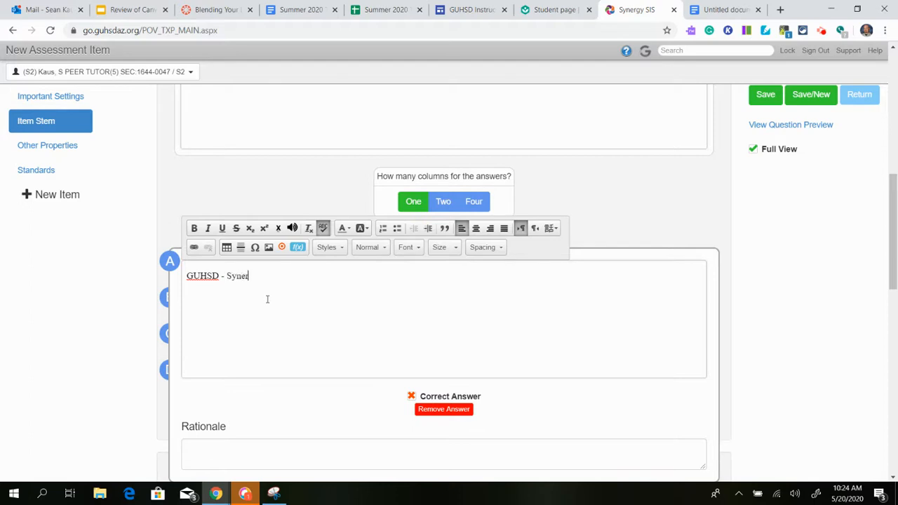
{"action": "type", "text": "gy Assessment"}
{"action": "type", "text": "s - MC"}
{"action": "type", "text": " qus"}
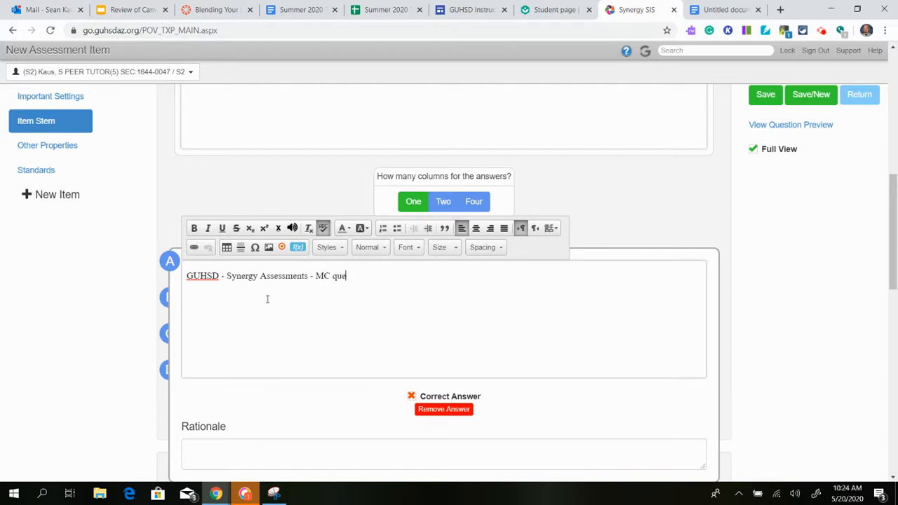
{"action": "type", "text": "uestion"}
{"action": "left_click", "coordinate": [309, 172]}
Mark answer A as the correct answer and close its editor.
{"action": "left_click", "coordinate": [449, 266]}
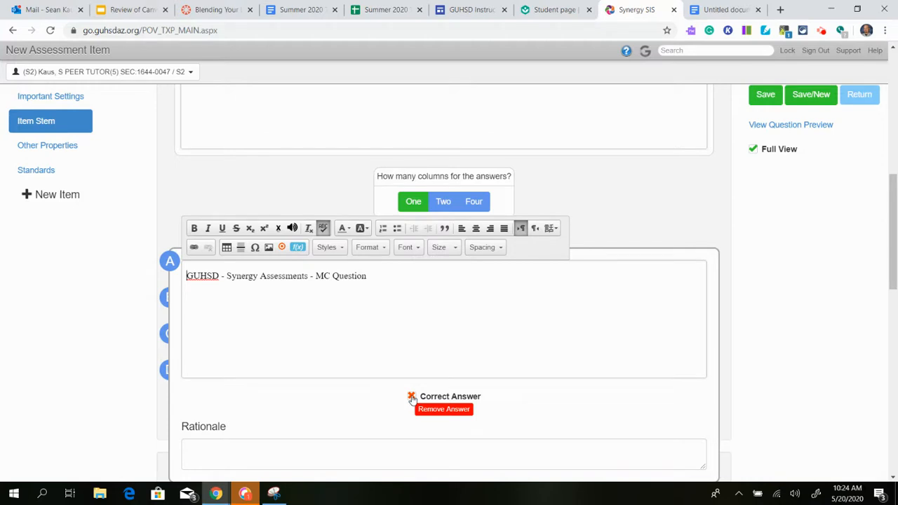
{"action": "left_click", "coordinate": [411, 397]}
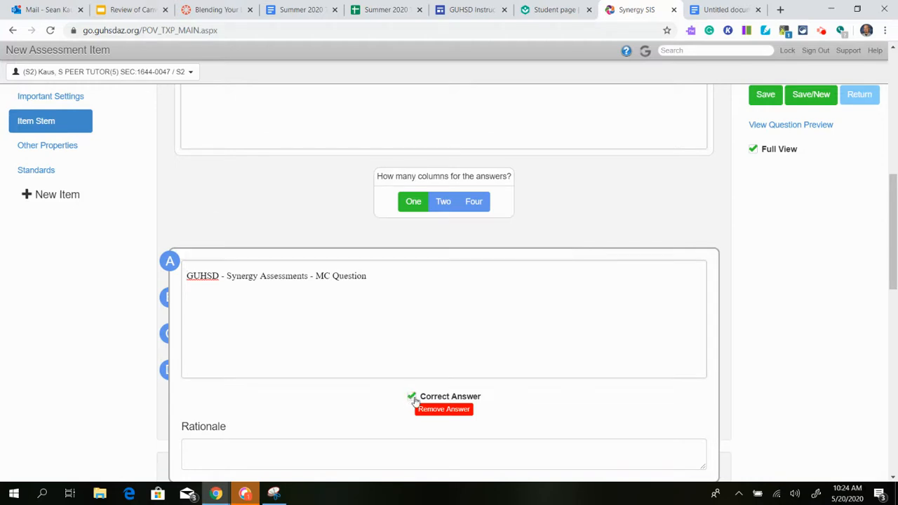
{"action": "left_click", "coordinate": [324, 214]}
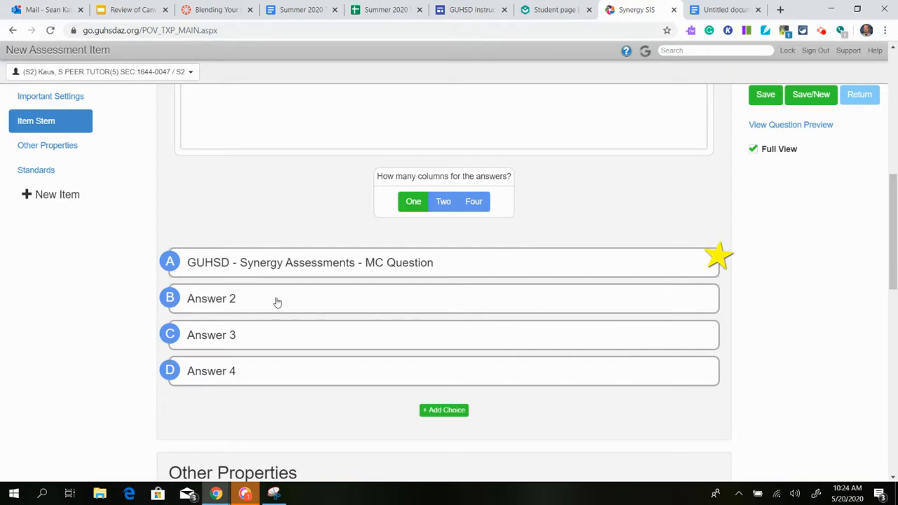
Enter "AHS - Synergy Assessment - MC Question" as the text of answer B.
{"action": "left_click", "coordinate": [242, 299]}
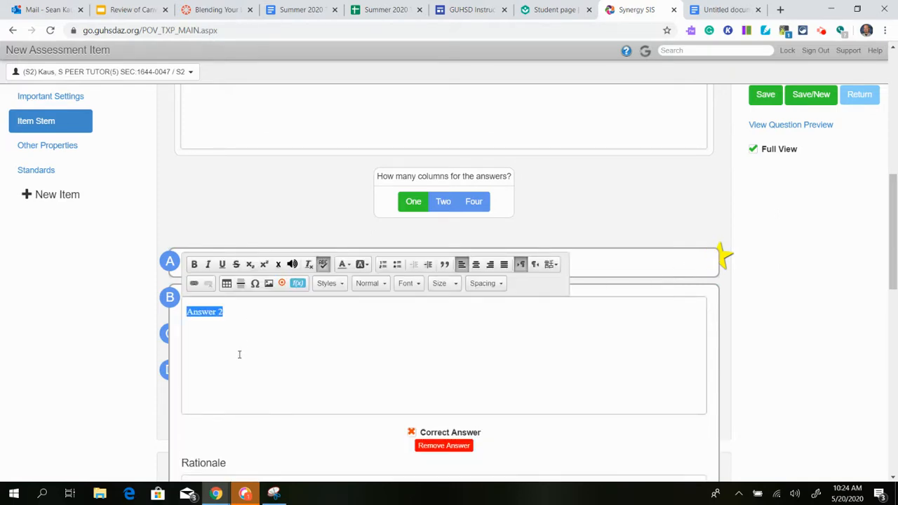
{"action": "type", "text": "AHS - Synergy Assessment"}
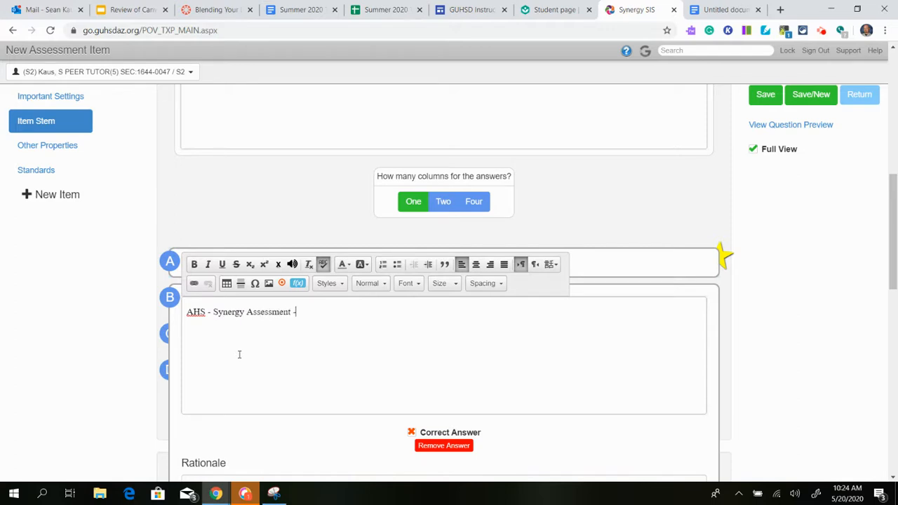
{"action": "type", "text": " - MC Question"}
{"action": "left_click", "coordinate": [311, 226]}
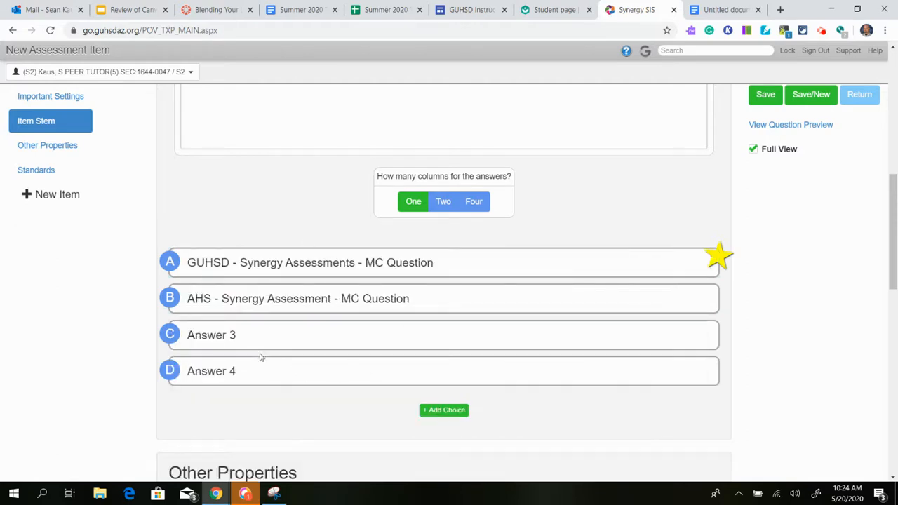
Correct the wording of answer B to the plural "Assessments".
{"action": "left_click", "coordinate": [327, 310]}
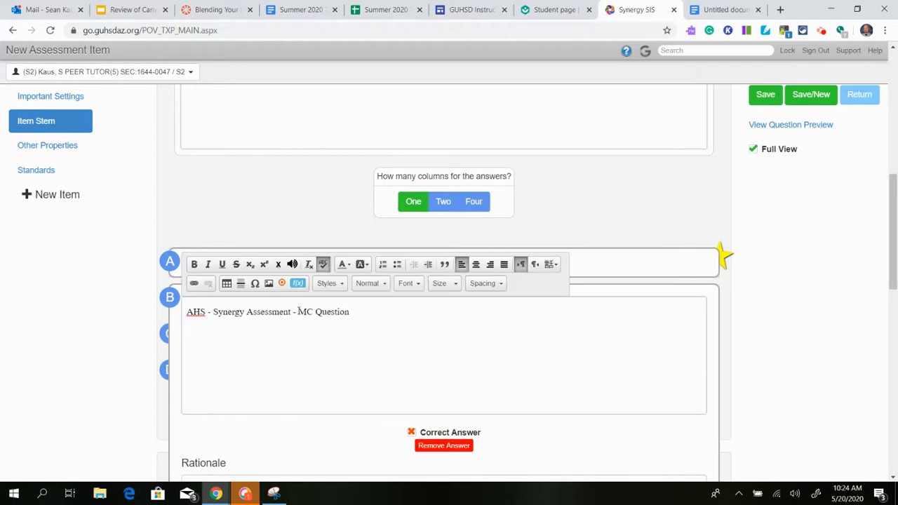
{"action": "type", "text": "s"}
{"action": "left_click", "coordinate": [276, 210]}
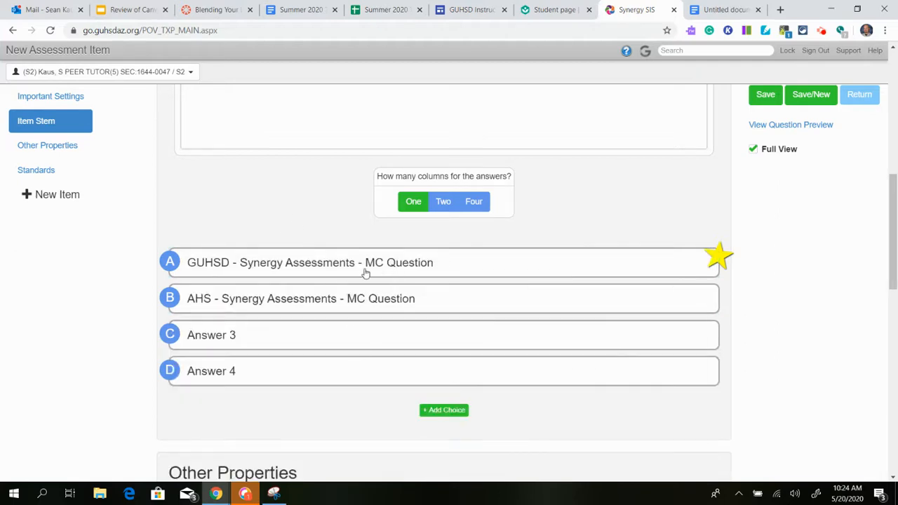
Replace the text of answer C with the teacher's full name followed by "- Synergy Assessments - MC Question".
{"action": "left_click", "coordinate": [302, 343]}
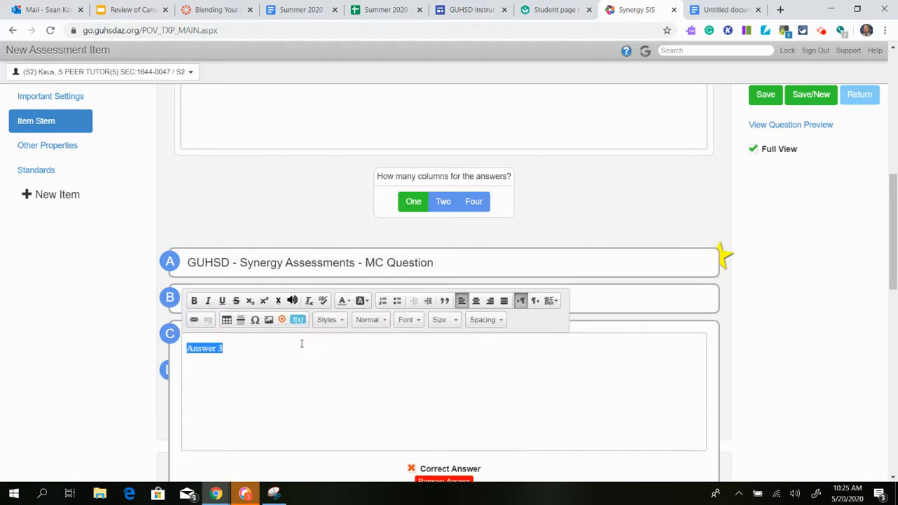
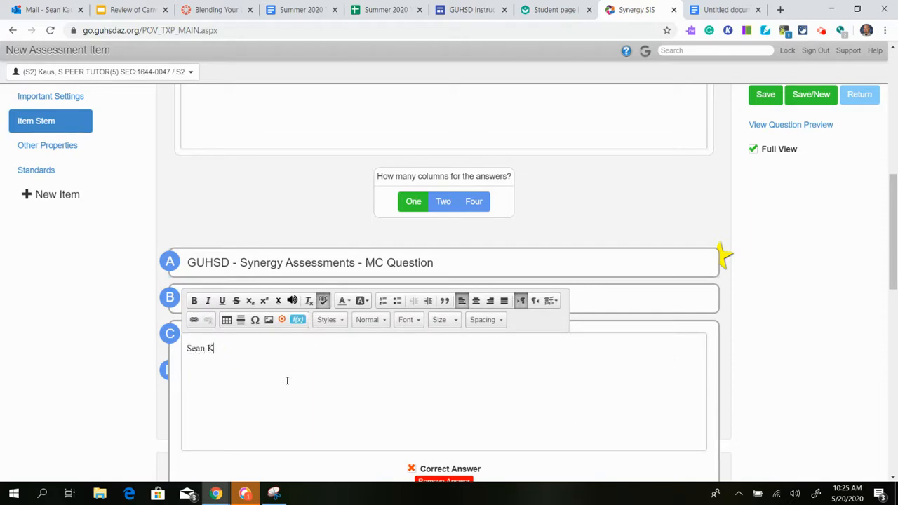
{"action": "type", "text": "- Synergy Assessments"}
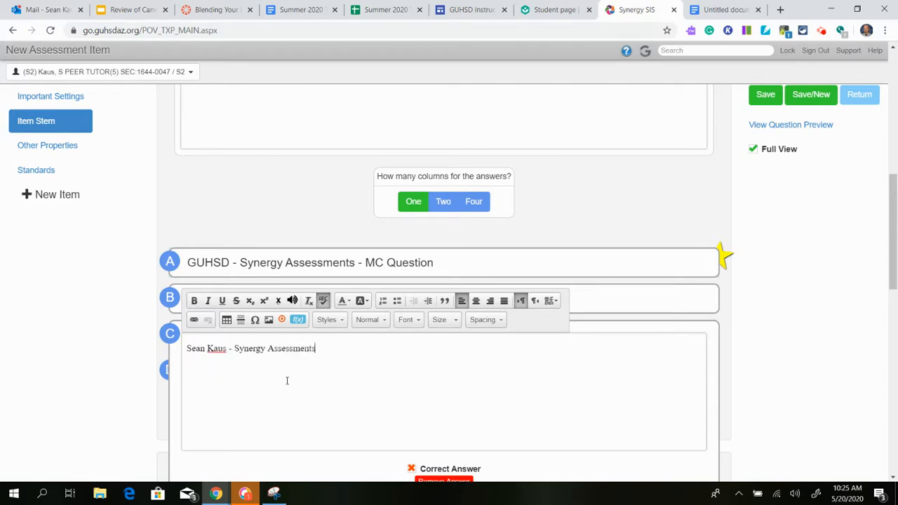
{"action": "type", "text": " - MC Question"}
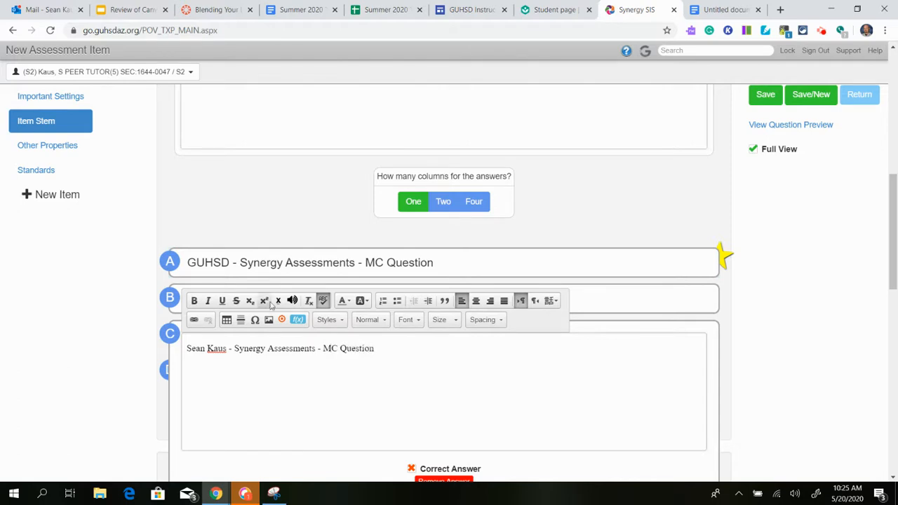
{"action": "left_click", "coordinate": [292, 221]}
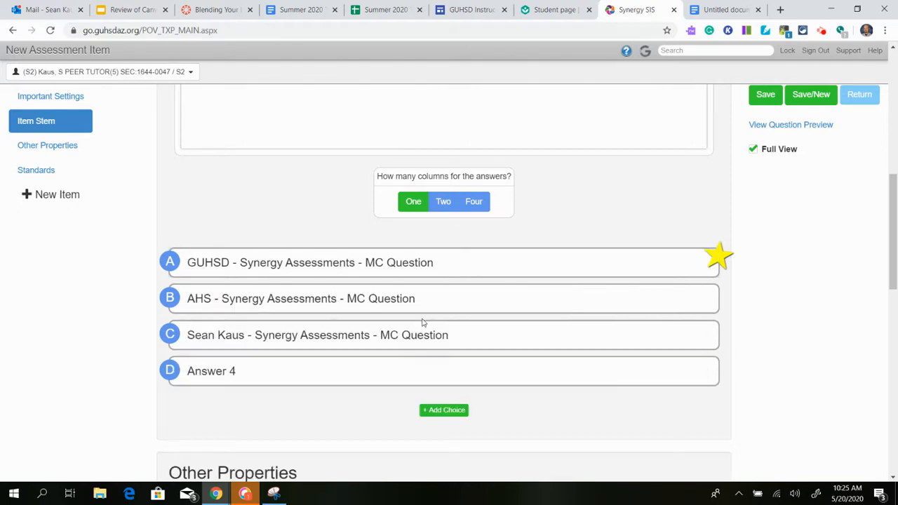
Clear the placeholder text of answer D and remove that answer choice from the item.
{"action": "scroll", "coordinate": [423, 322], "scroll_direction": "up", "scroll_amount": 5}
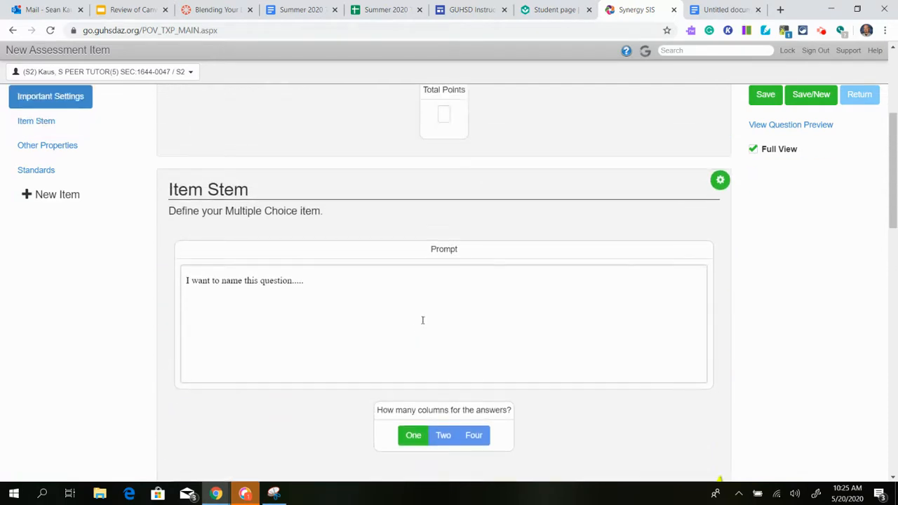
{"action": "scroll", "coordinate": [394, 330], "scroll_direction": "up", "scroll_amount": 2}
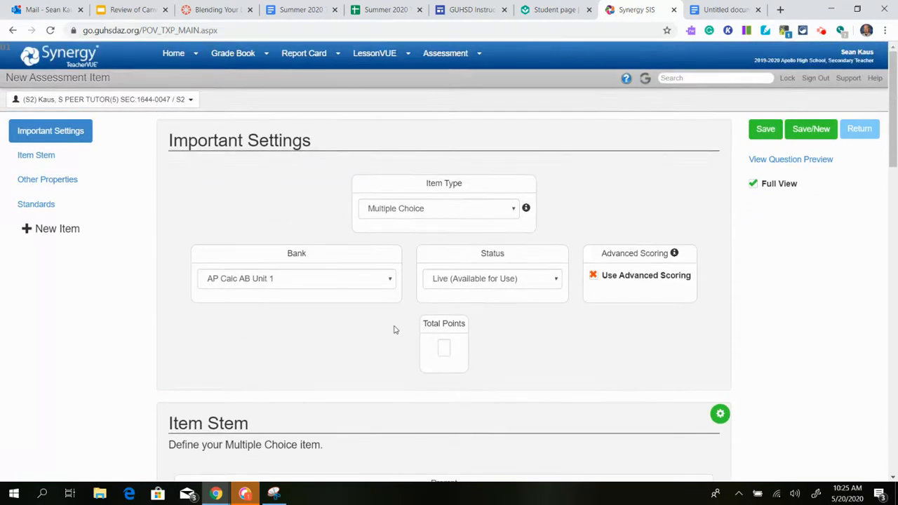
{"action": "scroll", "coordinate": [394, 330], "scroll_direction": "down", "scroll_amount": 6}
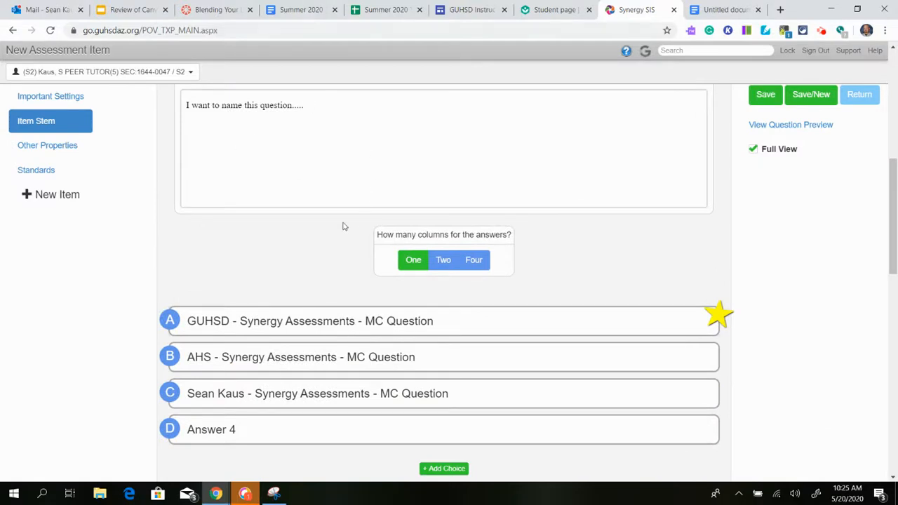
{"action": "scroll", "coordinate": [330, 349], "scroll_direction": "down", "scroll_amount": 2}
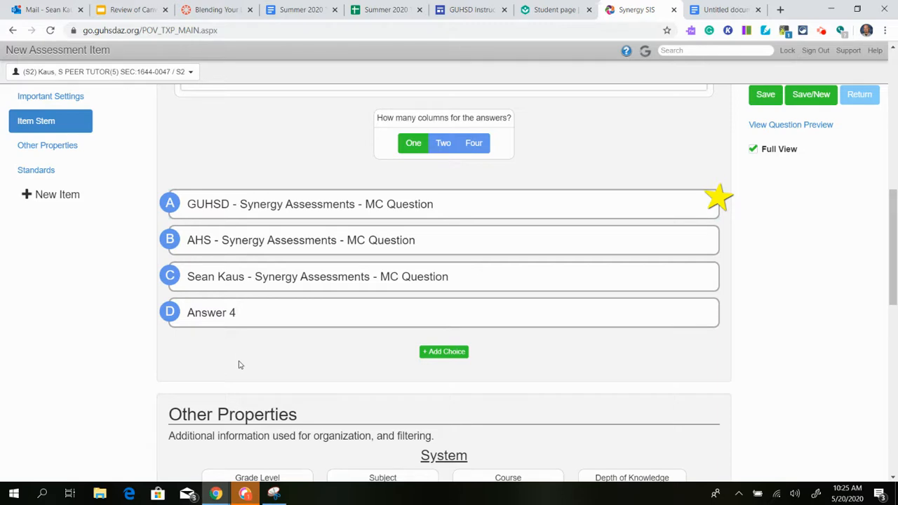
{"action": "left_click", "coordinate": [248, 320]}
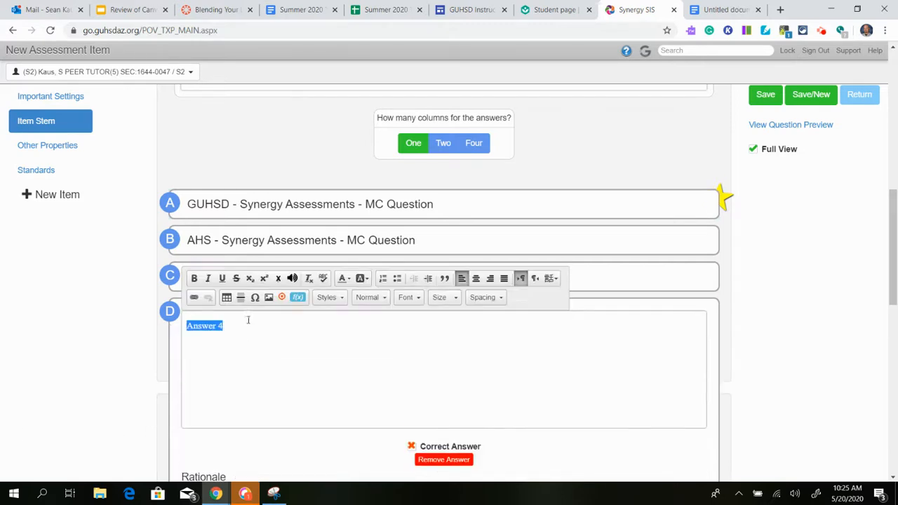
{"action": "key", "text": "BackSpace"}
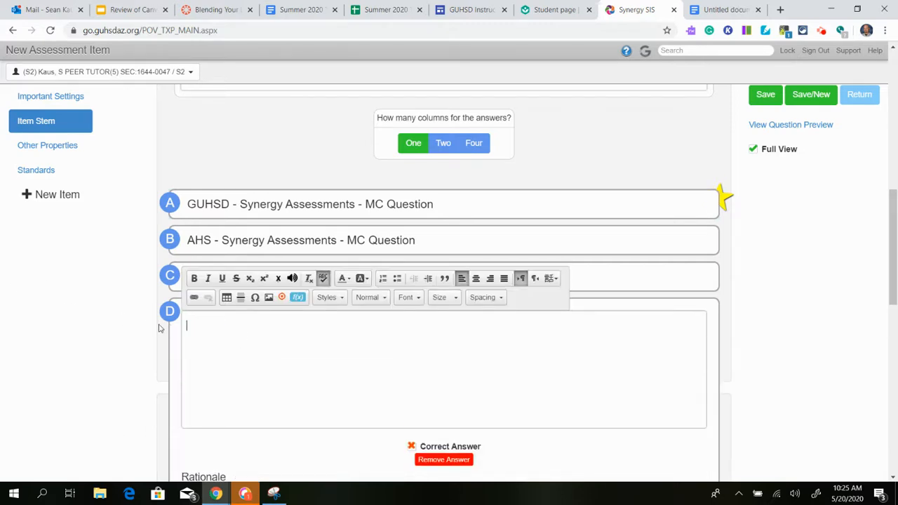
{"action": "left_click", "coordinate": [236, 133]}
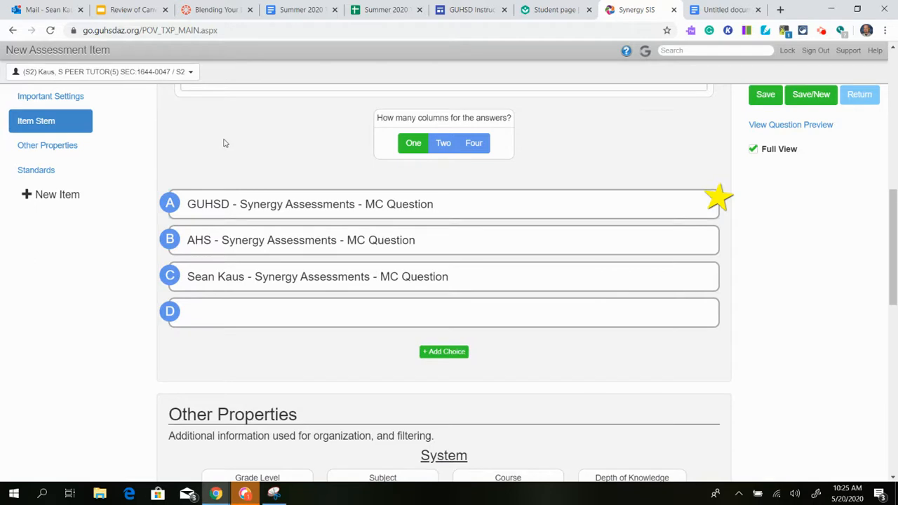
{"action": "left_click", "coordinate": [299, 321]}
{"action": "scroll", "coordinate": [377, 303], "scroll_direction": "down", "scroll_amount": 1}
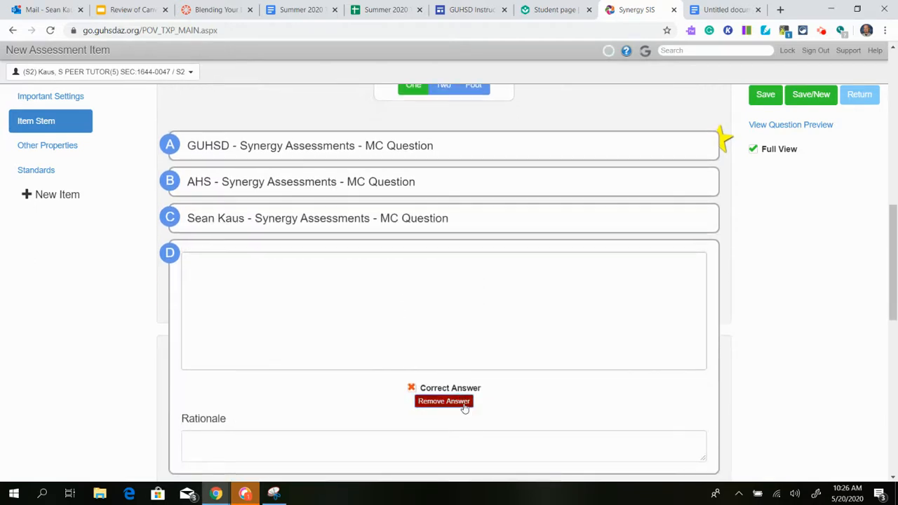
{"action": "left_click", "coordinate": [461, 402]}
{"action": "scroll", "coordinate": [331, 235], "scroll_direction": "up", "scroll_amount": 2}
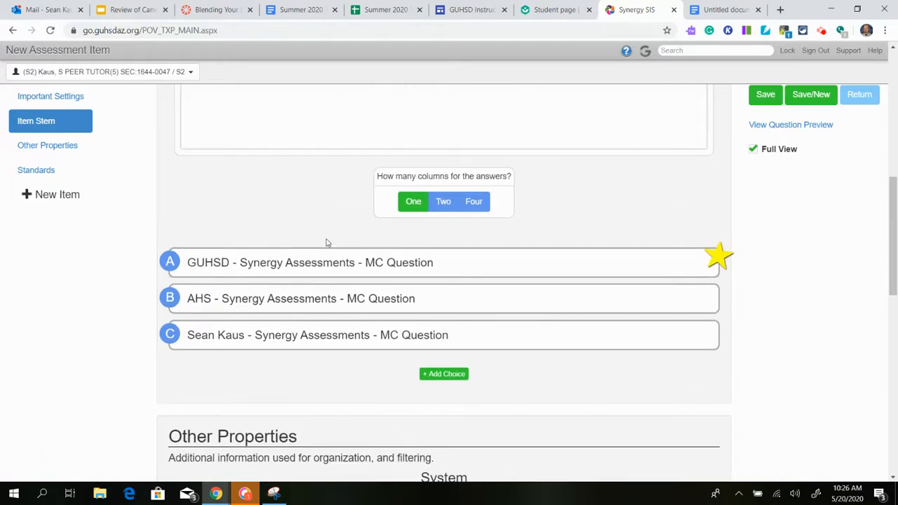
Add three more answer choices, D, E and F, below answer C.
{"action": "left_click", "coordinate": [463, 376]}
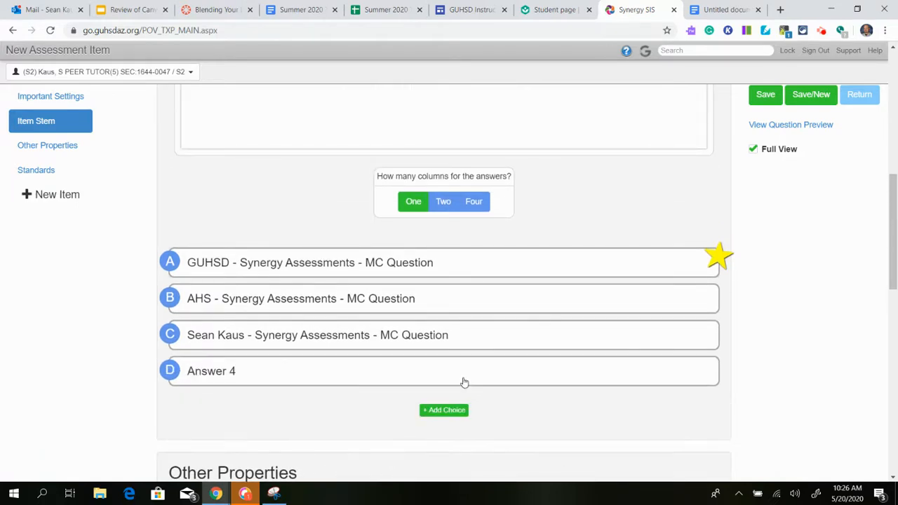
{"action": "left_click", "coordinate": [462, 413]}
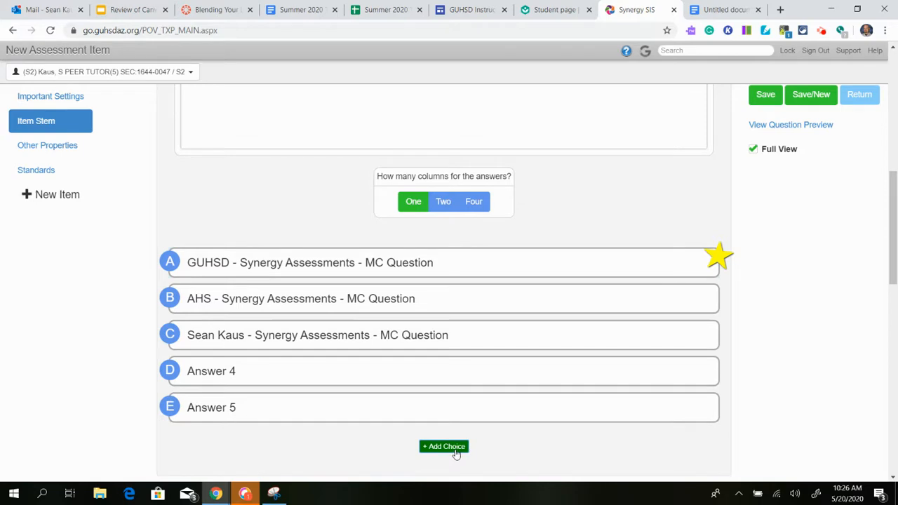
{"action": "left_click", "coordinate": [456, 452]}
Remove the extra choices Answer 4, Answer 5 and Answer 6 so only answers A to C remain.
{"action": "scroll", "coordinate": [290, 322], "scroll_direction": "down", "scroll_amount": 3}
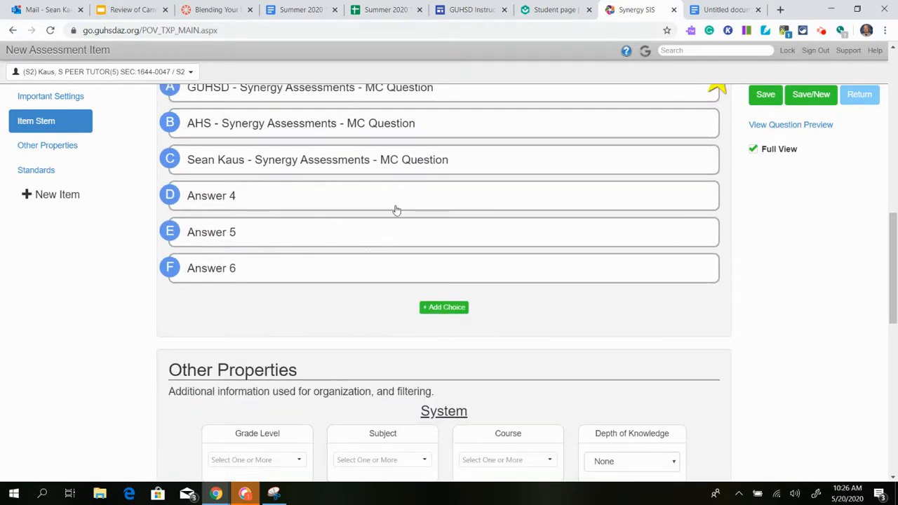
{"action": "scroll", "coordinate": [396, 210], "scroll_direction": "up", "scroll_amount": 2}
{"action": "scroll", "coordinate": [396, 212], "scroll_direction": "down", "scroll_amount": 3}
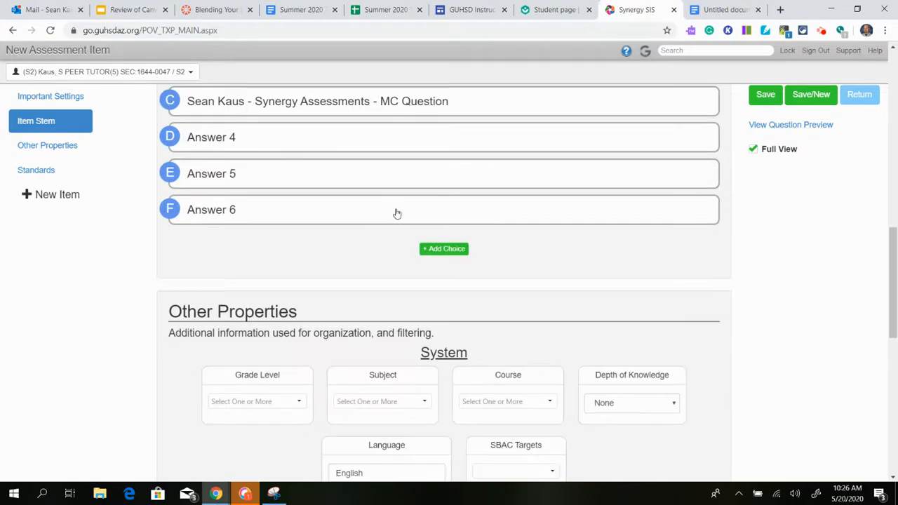
{"action": "scroll", "coordinate": [396, 212], "scroll_direction": "up", "scroll_amount": 2}
{"action": "left_click", "coordinate": [403, 252]}
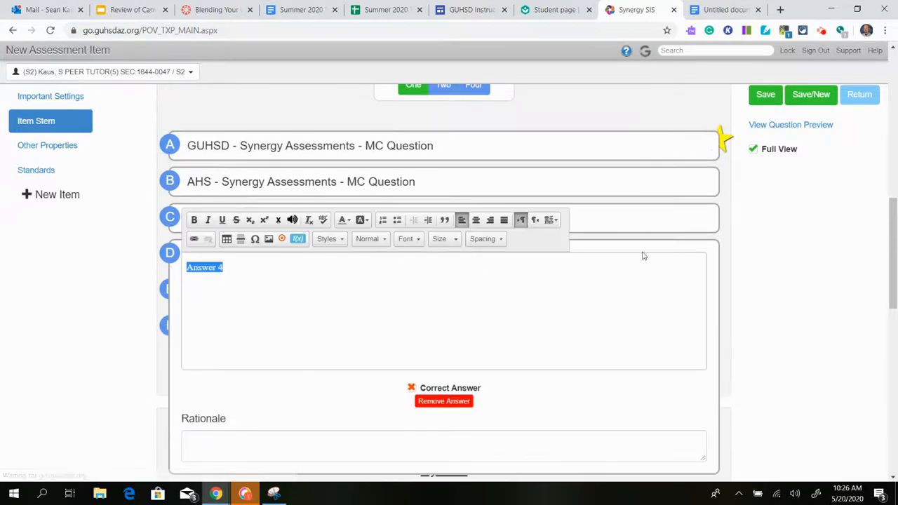
{"action": "left_click", "coordinate": [457, 401]}
{"action": "left_click", "coordinate": [386, 260]}
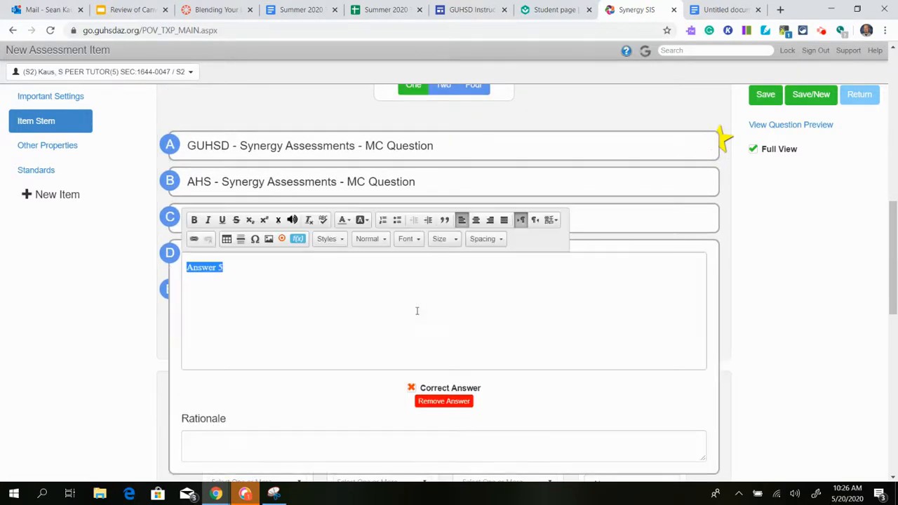
{"action": "left_click", "coordinate": [430, 404]}
{"action": "left_click", "coordinate": [413, 265]}
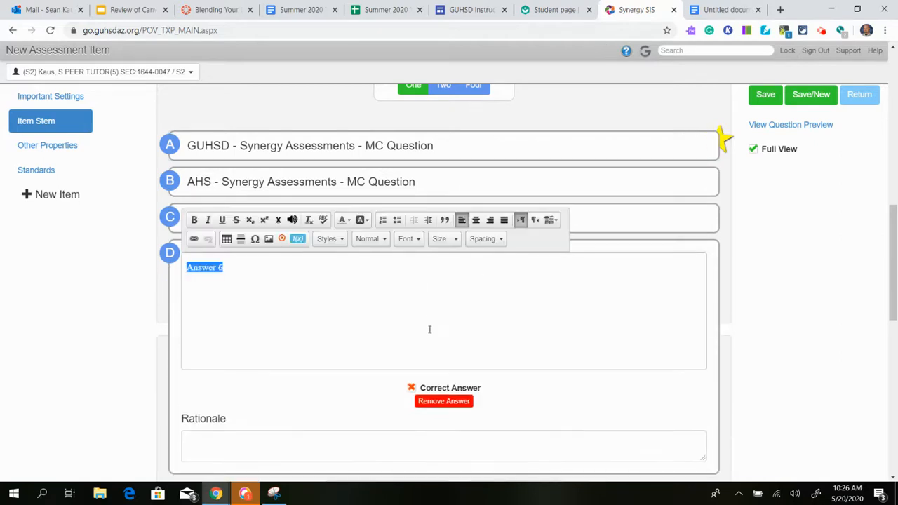
{"action": "left_click", "coordinate": [435, 404]}
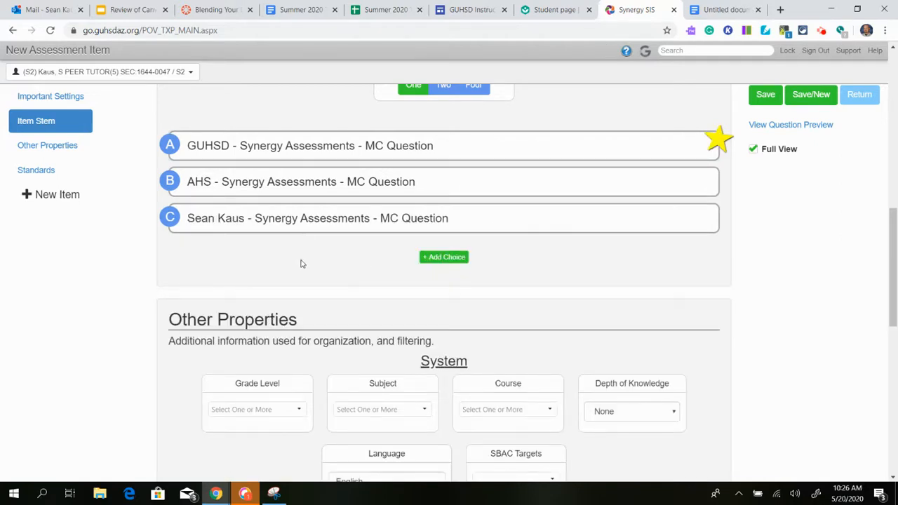
Examine the grade level, subject and course options available in the item's Other Properties.
{"action": "scroll", "coordinate": [302, 264], "scroll_direction": "down", "scroll_amount": 3}
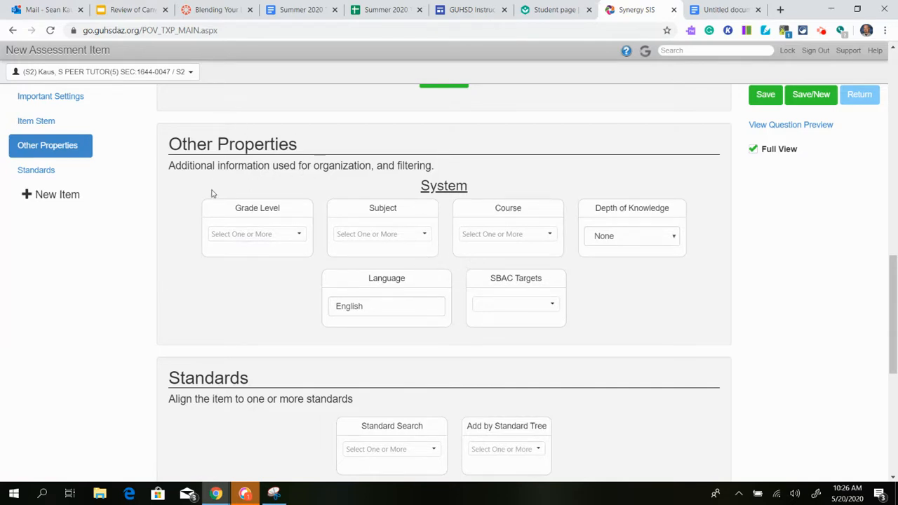
{"action": "double_click", "coordinate": [411, 313]}
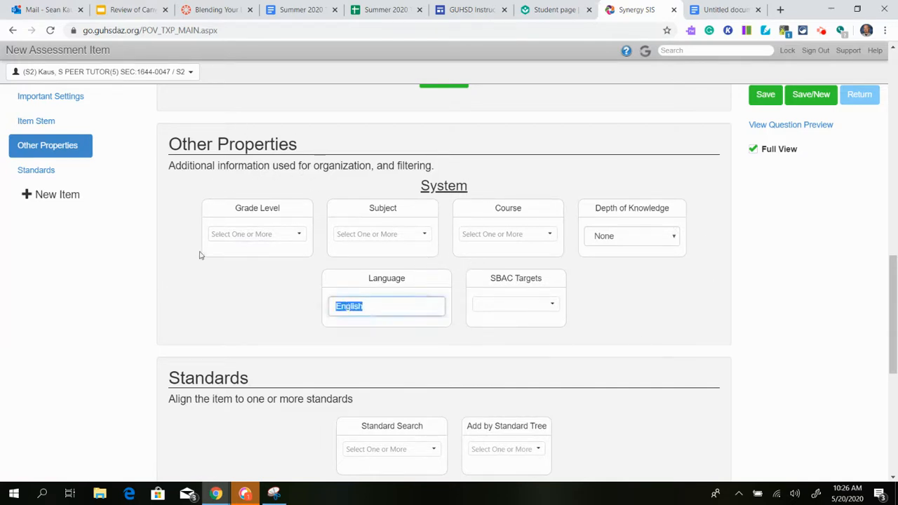
{"action": "left_click", "coordinate": [298, 234]}
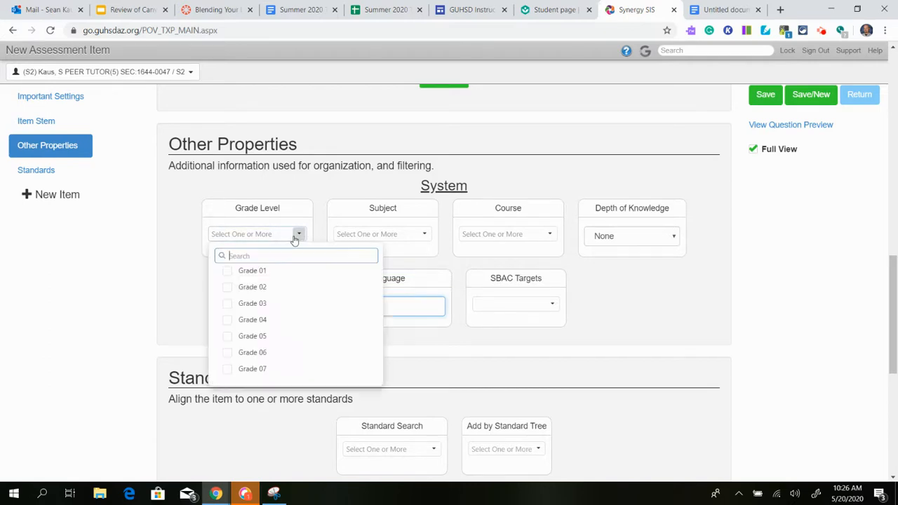
{"action": "scroll", "coordinate": [289, 361], "scroll_direction": "down", "scroll_amount": 2}
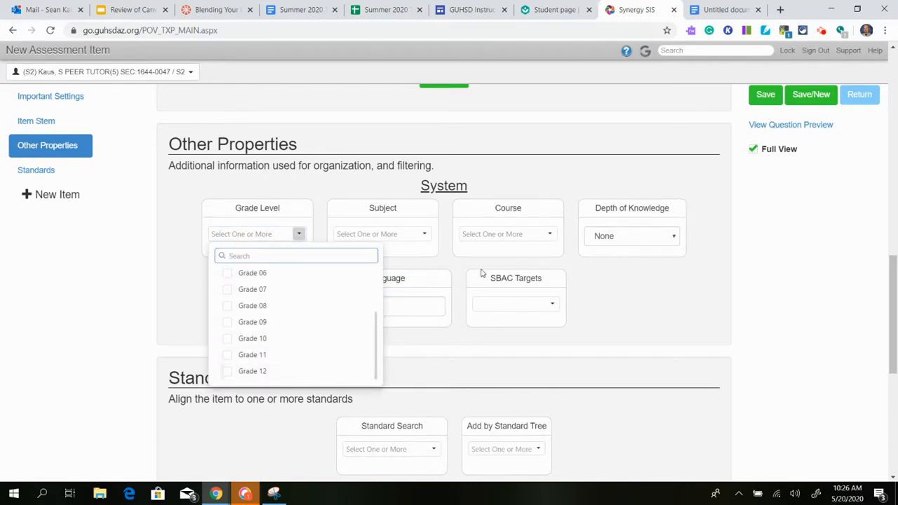
{"action": "left_click", "coordinate": [423, 234]}
{"action": "scroll", "coordinate": [413, 330], "scroll_direction": "down", "scroll_amount": 2}
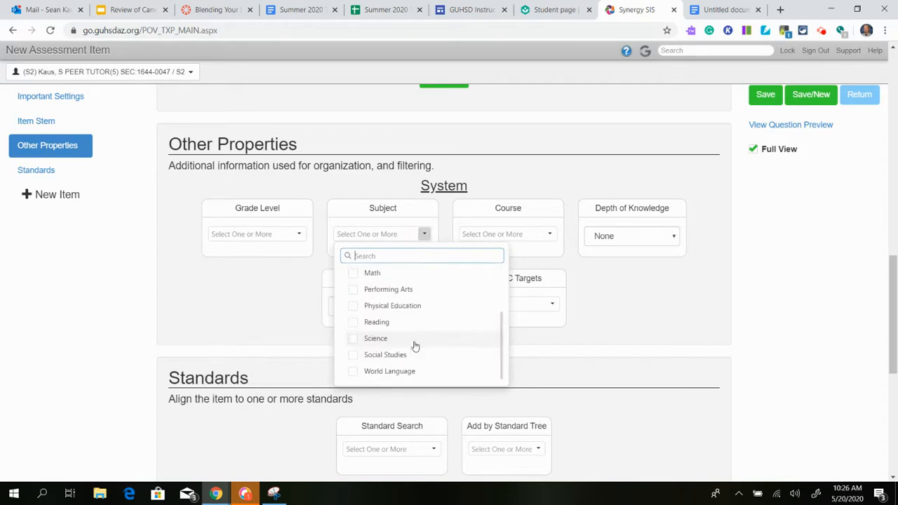
{"action": "left_click", "coordinate": [550, 234]}
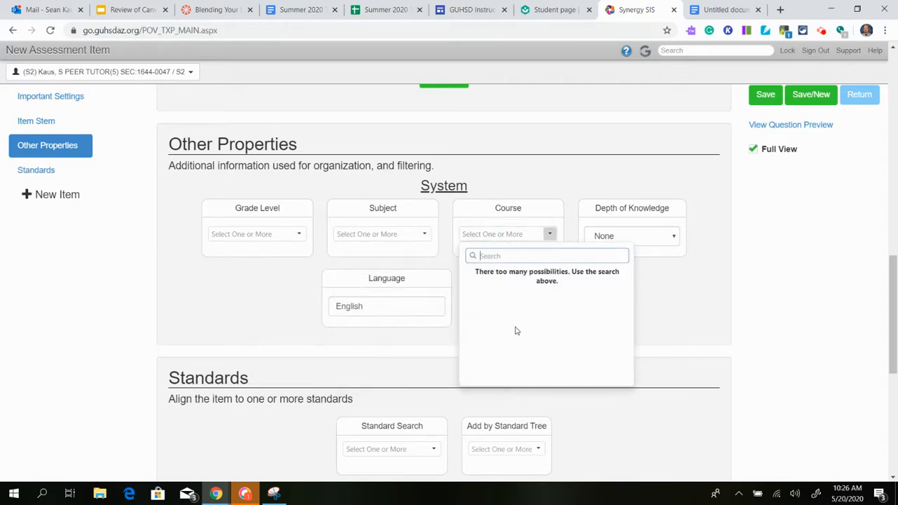
{"action": "left_click", "coordinate": [686, 298]}
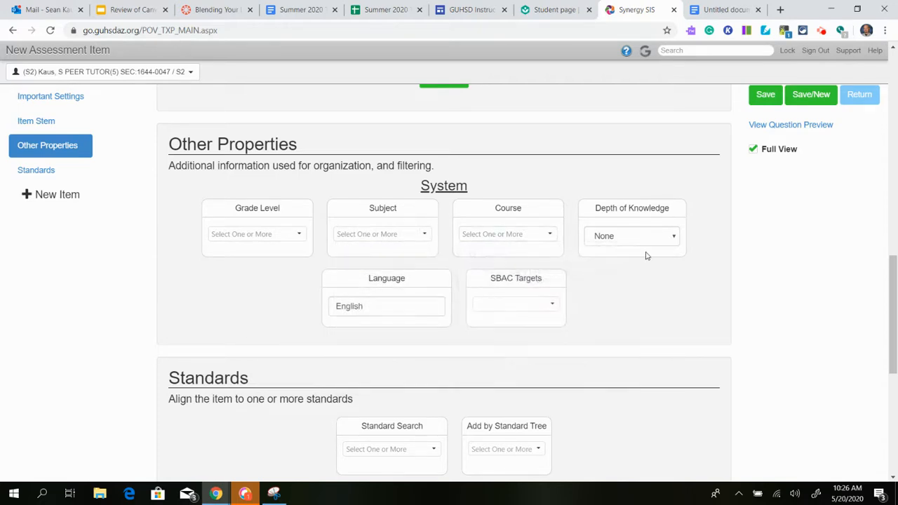
Expand the standard tree under All Standards to GUHSD Math Standards, Math, High School.
{"action": "scroll", "coordinate": [588, 294], "scroll_direction": "down", "scroll_amount": 2}
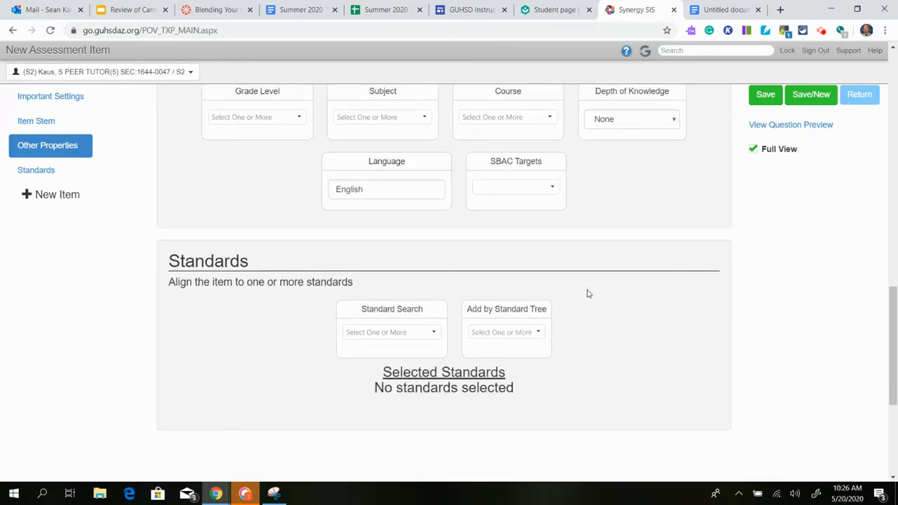
{"action": "scroll", "coordinate": [588, 294], "scroll_direction": "down", "scroll_amount": 2}
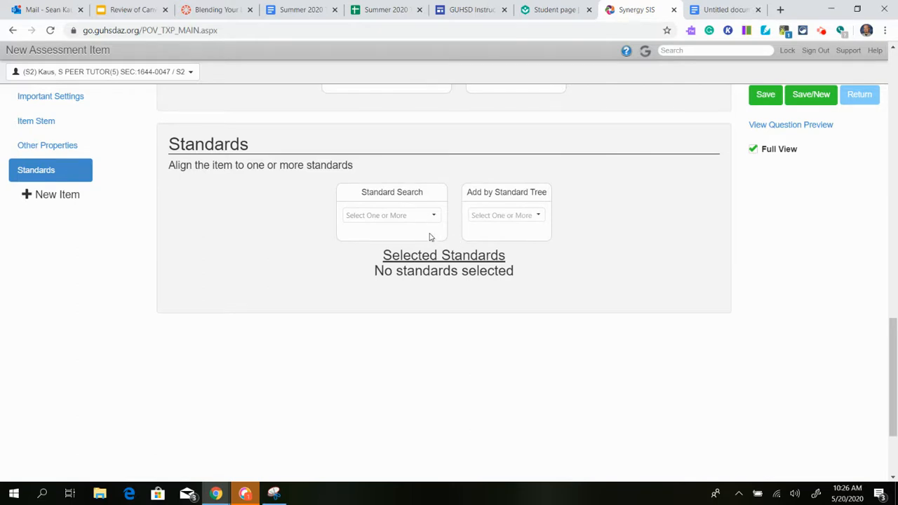
{"action": "left_click", "coordinate": [538, 216]}
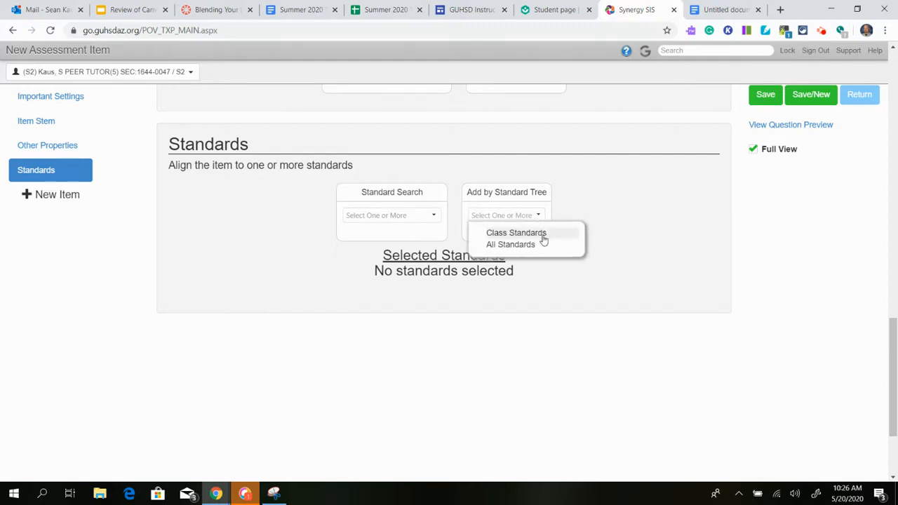
{"action": "left_click", "coordinate": [539, 246]}
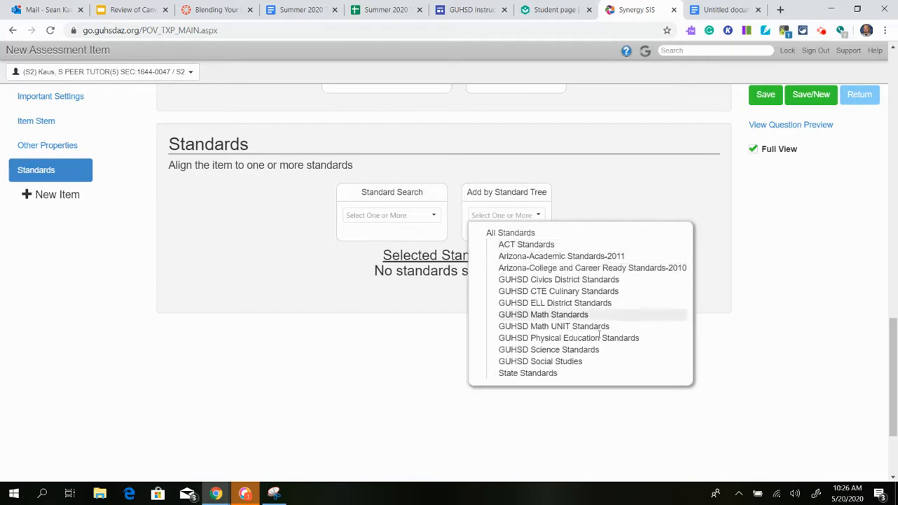
{"action": "left_click", "coordinate": [587, 316]}
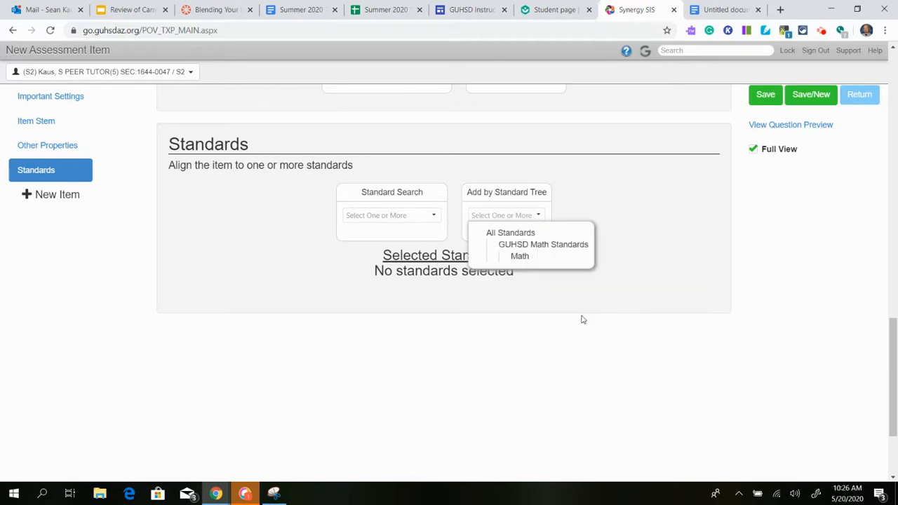
{"action": "left_click", "coordinate": [527, 257]}
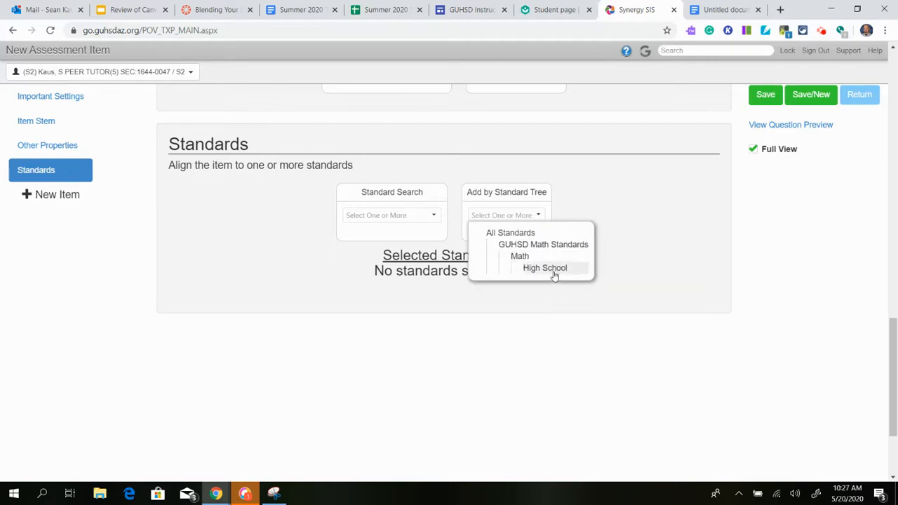
{"action": "left_click", "coordinate": [552, 273]}
{"action": "scroll", "coordinate": [638, 303], "scroll_direction": "down", "scroll_amount": 3}
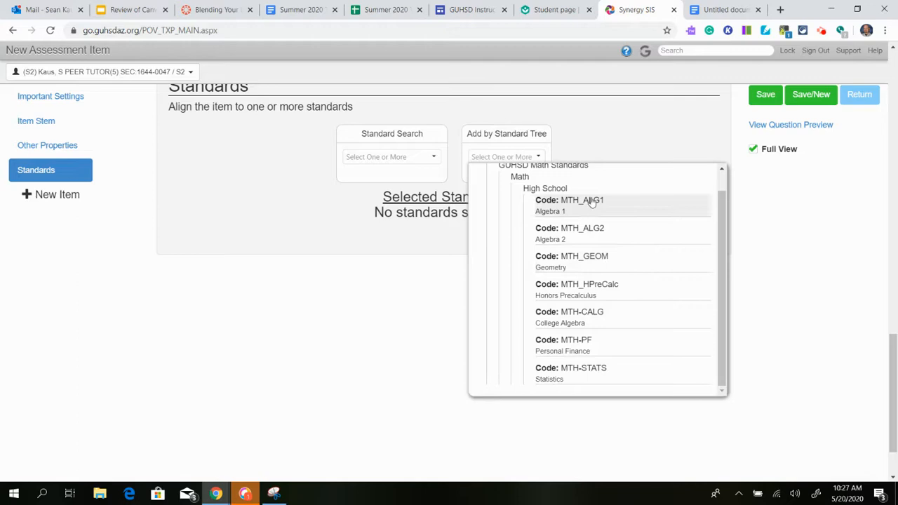
Add the Right Triangles standard from Geometry code MTH-GEOM_007 to the item and remove it again.
{"action": "left_click", "coordinate": [595, 266]}
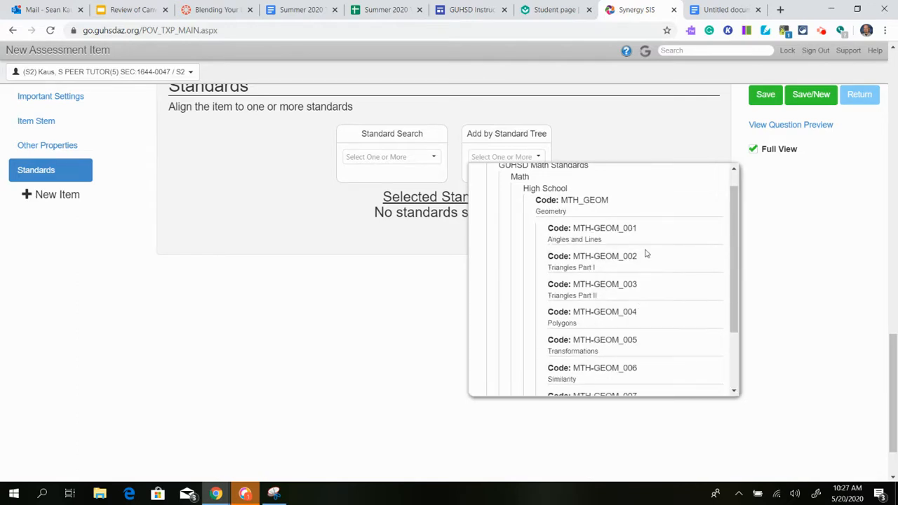
{"action": "scroll", "coordinate": [633, 261], "scroll_direction": "down", "scroll_amount": 2}
{"action": "scroll", "coordinate": [641, 306], "scroll_direction": "up", "scroll_amount": 1}
{"action": "scroll", "coordinate": [641, 306], "scroll_direction": "down", "scroll_amount": 1}
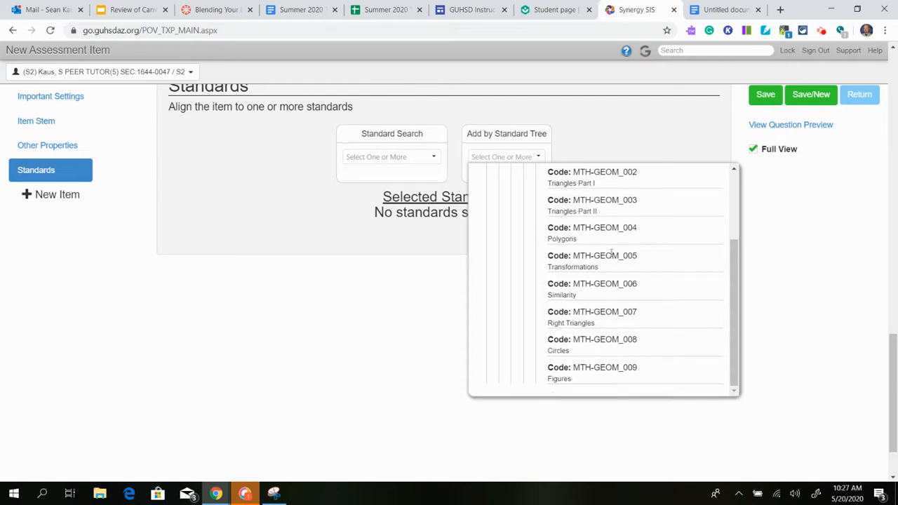
{"action": "left_click", "coordinate": [601, 315]}
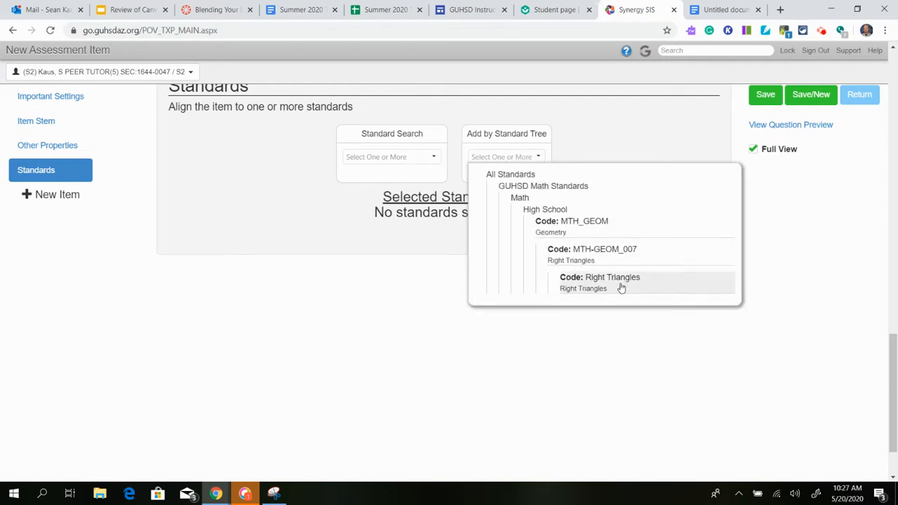
{"action": "left_click", "coordinate": [621, 286]}
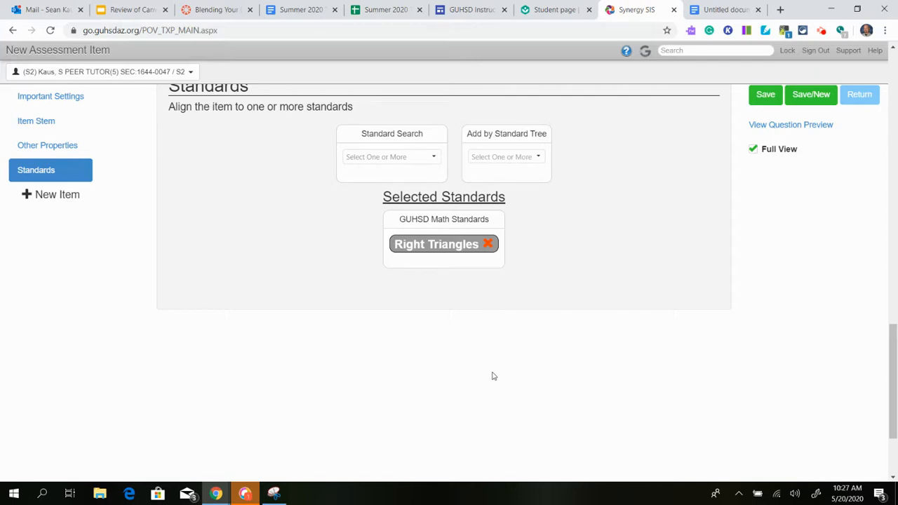
{"action": "left_click", "coordinate": [487, 246]}
Replace the item's prompt text with "How would I name a MC Question for the district.".
{"action": "scroll", "coordinate": [529, 264], "scroll_direction": "up", "scroll_amount": 1}
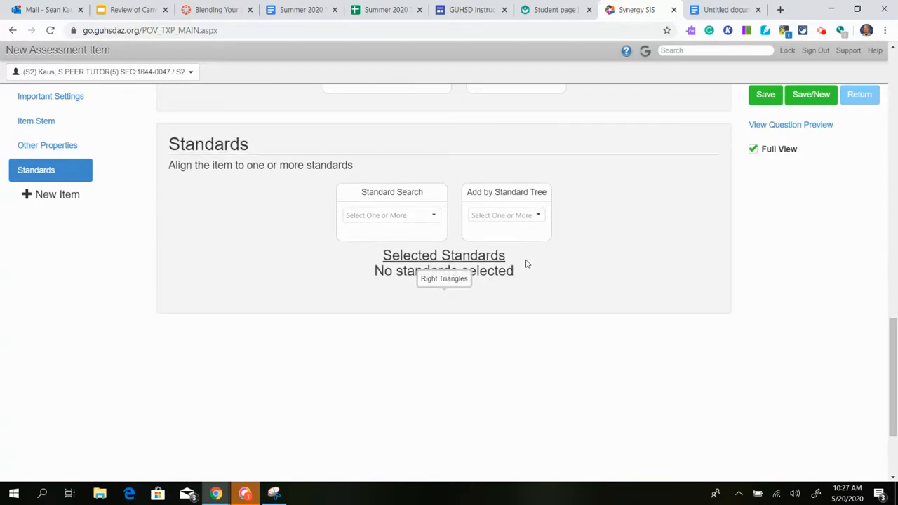
{"action": "scroll", "coordinate": [561, 262], "scroll_direction": "up", "scroll_amount": 3}
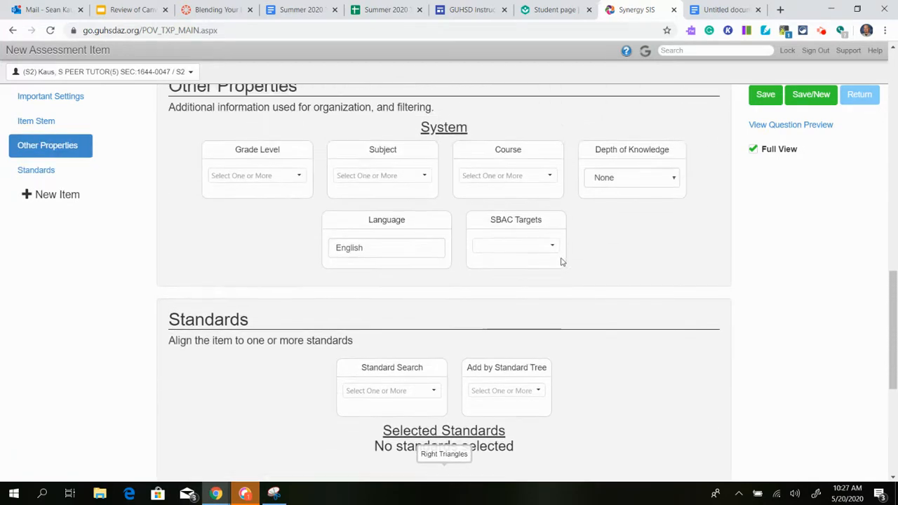
{"action": "scroll", "coordinate": [561, 262], "scroll_direction": "up", "scroll_amount": 7}
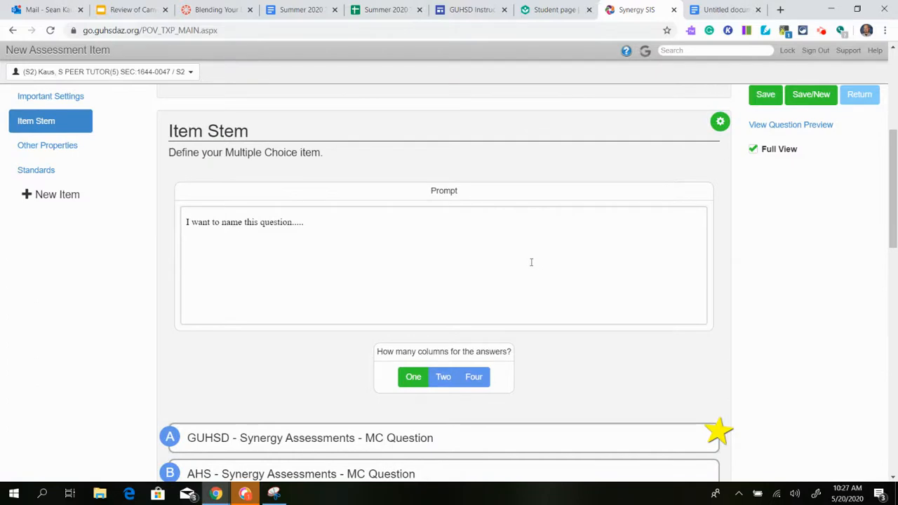
{"action": "triple_click", "coordinate": [350, 228]}
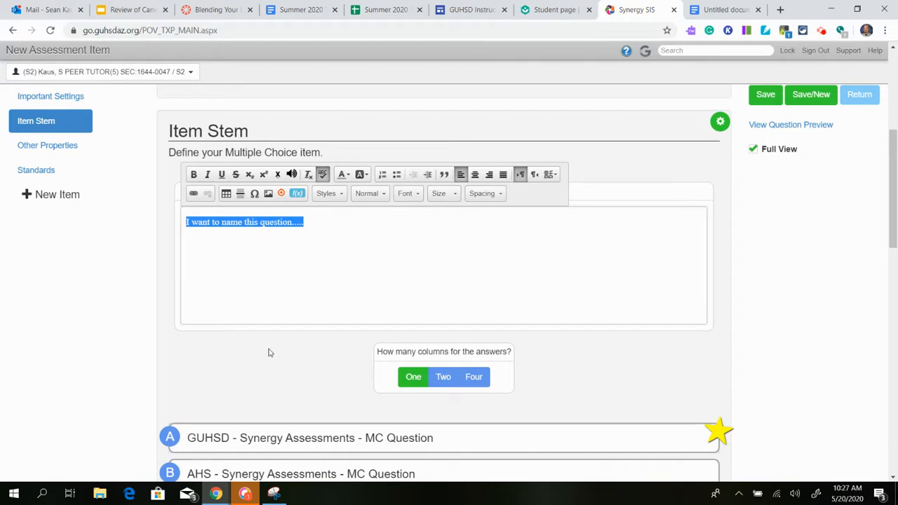
{"action": "type", "text": "How wou"}
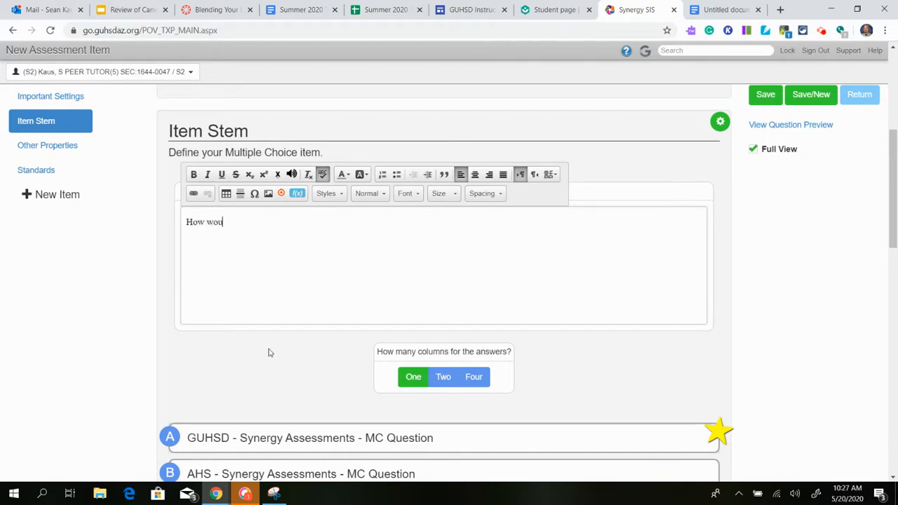
{"action": "type", "text": "ld I name a MC Question for the district."}
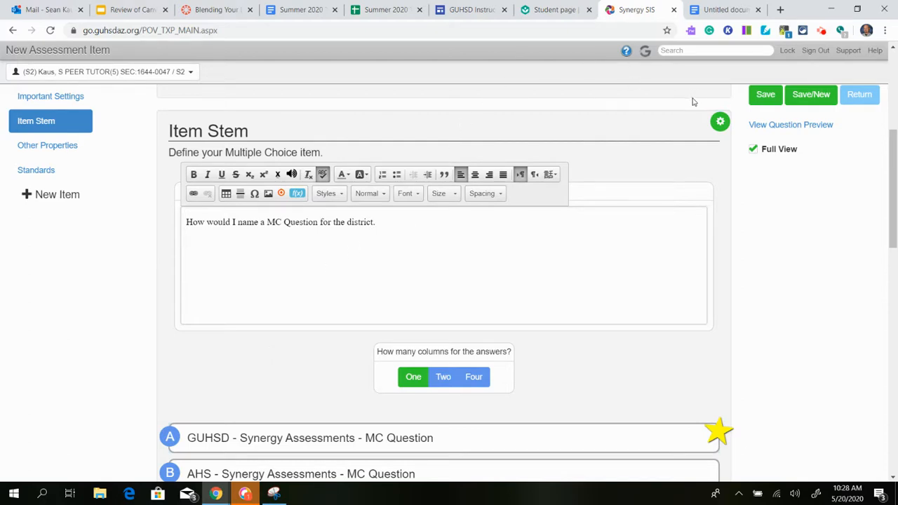
Paste the Banks - Naming Conventions image from the untitled Google Docs document into the prompt and delete it again.
{"action": "left_click", "coordinate": [722, 10]}
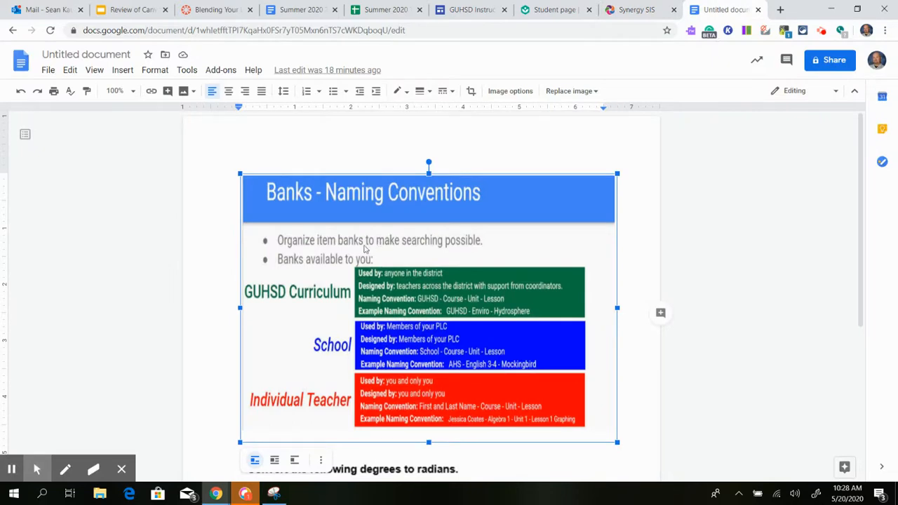
{"action": "right_click", "coordinate": [363, 246]}
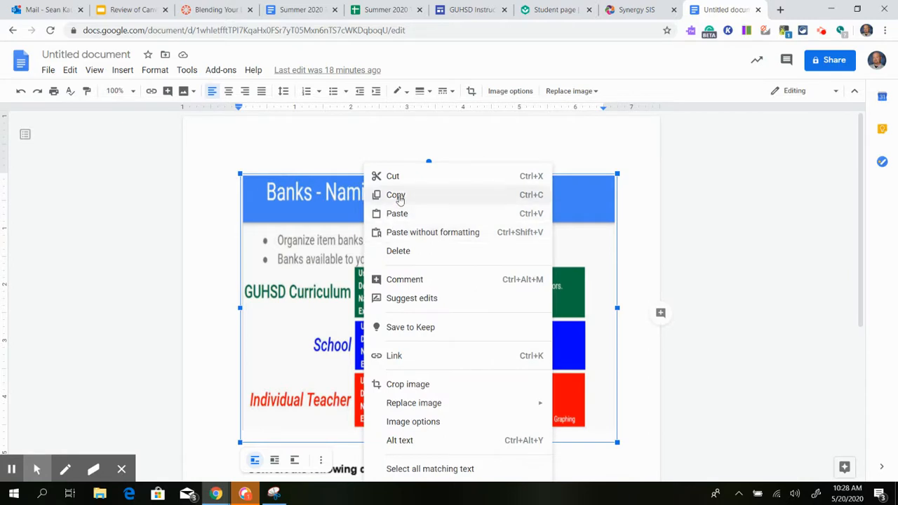
{"action": "left_click", "coordinate": [397, 198]}
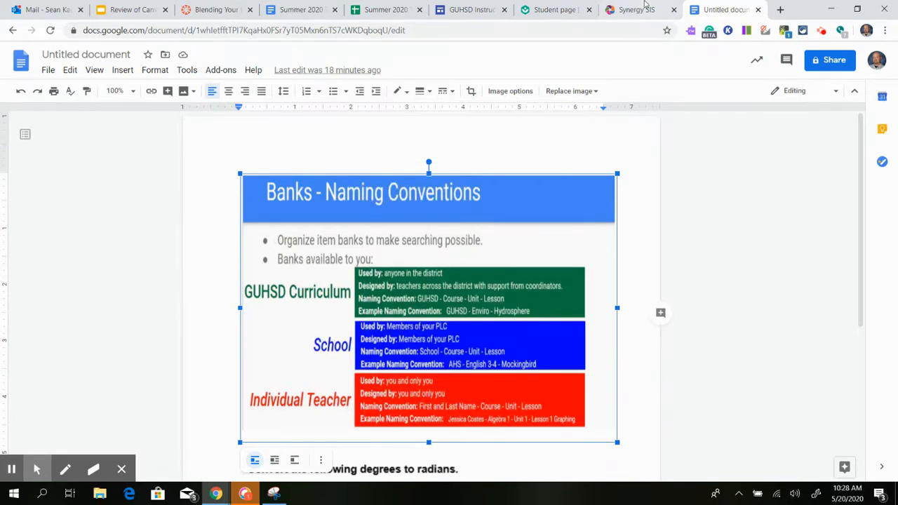
{"action": "key", "text": "ctrl+shift+Tab"}
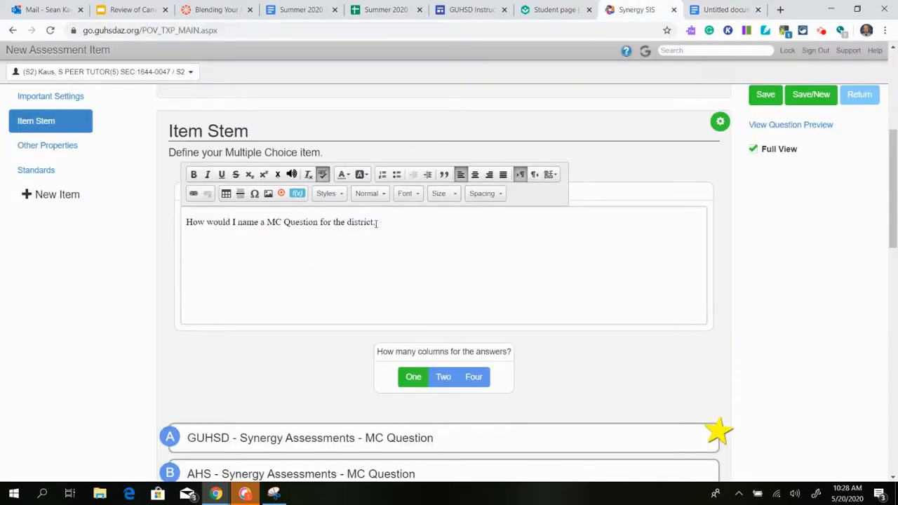
{"action": "key", "text": "ctrl+v"}
{"action": "scroll", "coordinate": [544, 291], "scroll_direction": "down", "scroll_amount": 2}
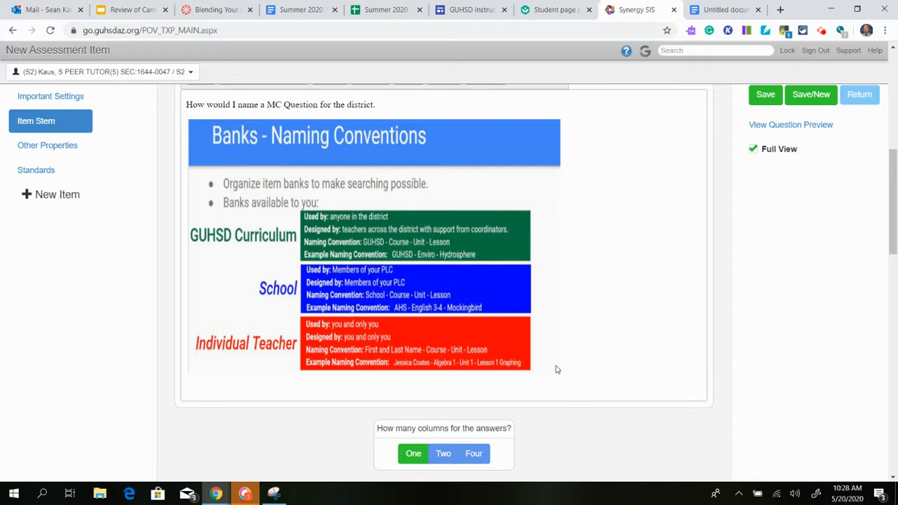
{"action": "key", "text": "BackSpace"}
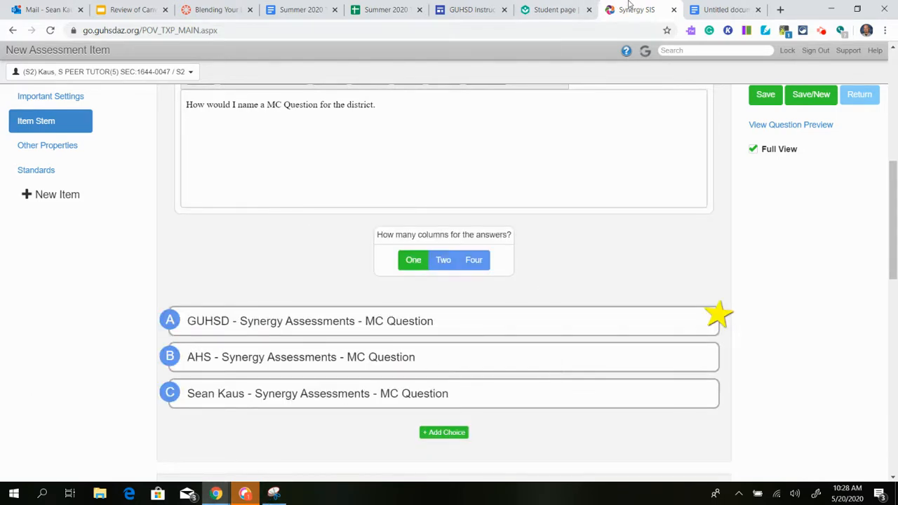
Switch to the untitled Google Docs document and capture the whole Banks - Naming Conventions image with Snipping Tool.
{"action": "left_click", "coordinate": [710, 10]}
{"action": "left_click", "coordinate": [274, 493]}
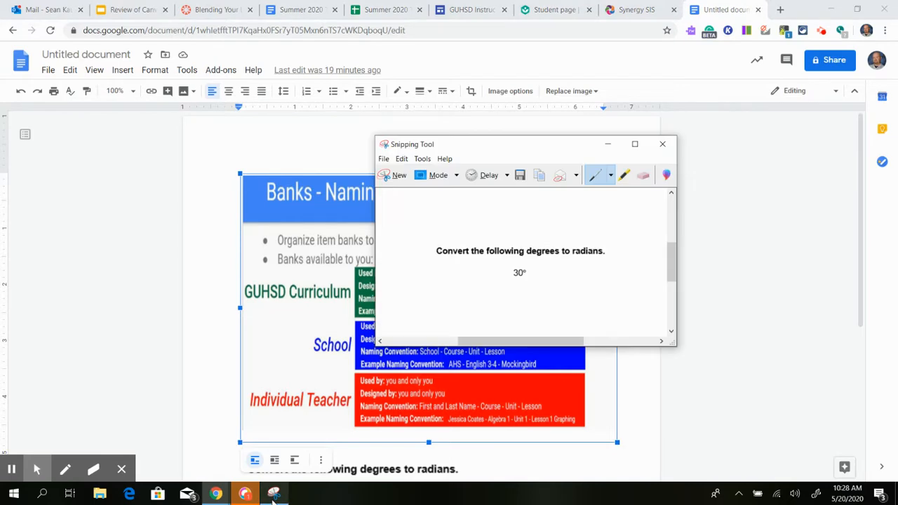
{"action": "left_click", "coordinate": [390, 175]}
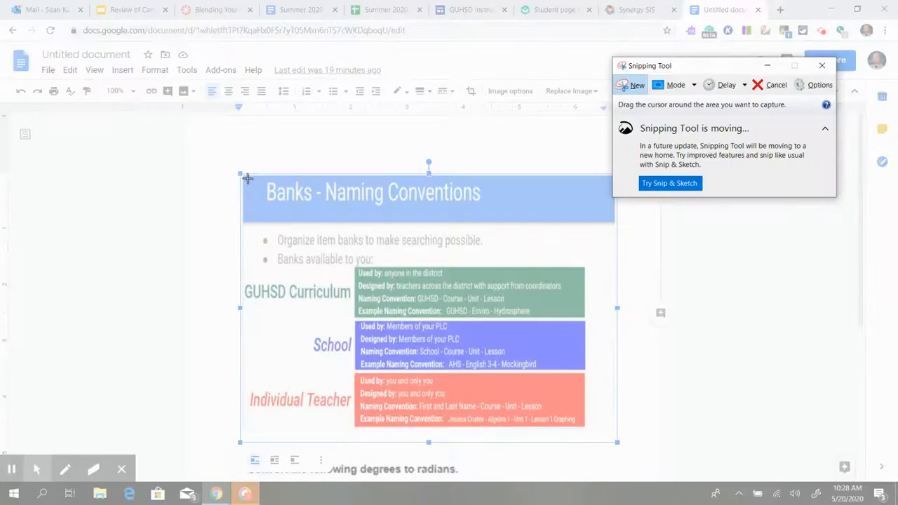
{"action": "left_click_drag", "start_coordinate": [245, 179], "coordinate": [609, 434]}
Save the captured image in the Pictures folder as a PNG file named "Naming conventions".
{"action": "left_click", "coordinate": [334, 88]}
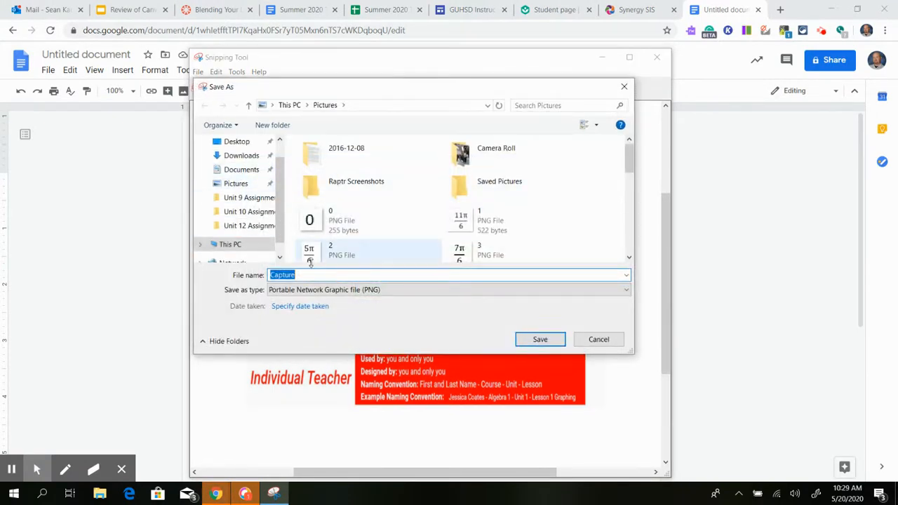
{"action": "scroll", "coordinate": [378, 200], "scroll_direction": "down", "scroll_amount": 3}
{"action": "scroll", "coordinate": [313, 221], "scroll_direction": "up", "scroll_amount": 2}
{"action": "scroll", "coordinate": [226, 176], "scroll_direction": "up", "scroll_amount": 1}
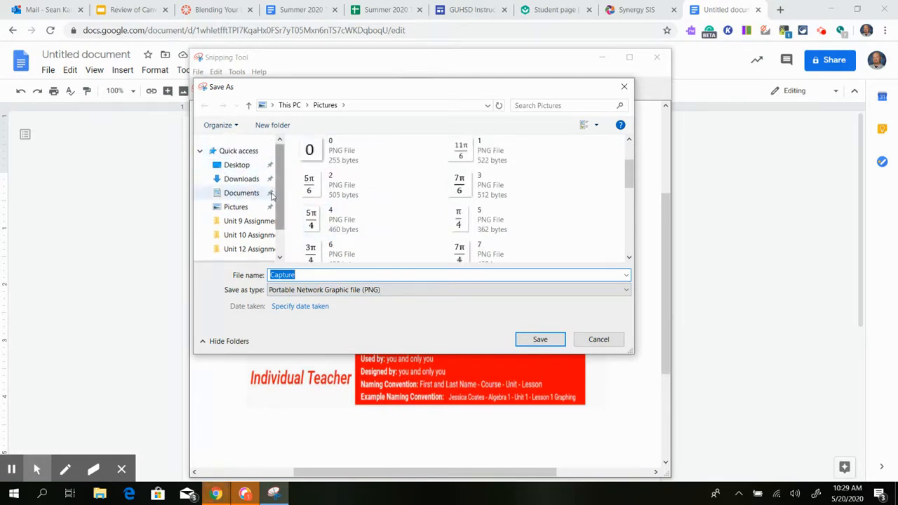
{"action": "left_click", "coordinate": [251, 210]}
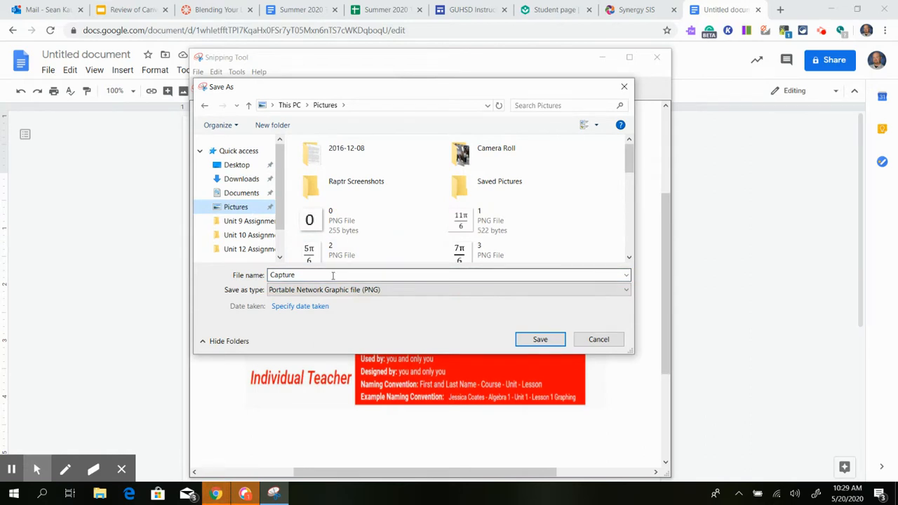
{"action": "double_click", "coordinate": [333, 276]}
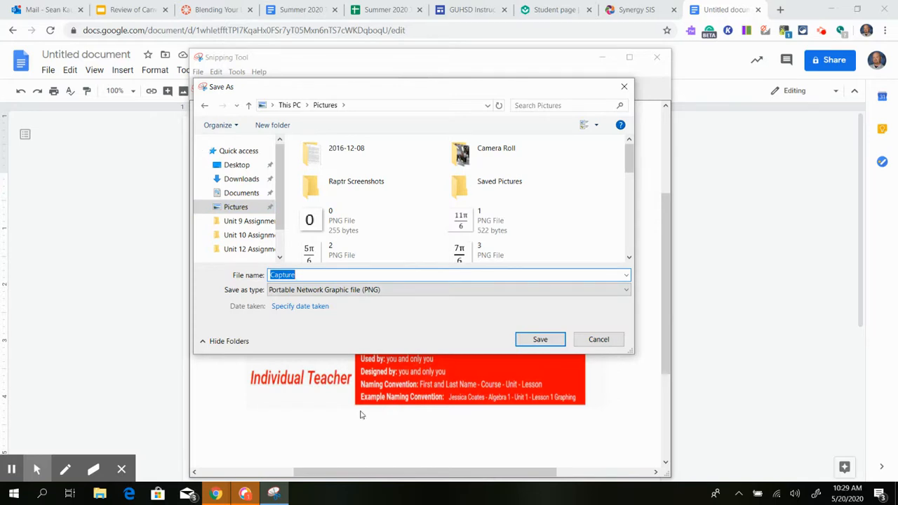
{"action": "type", "text": "Naming conventiong"}
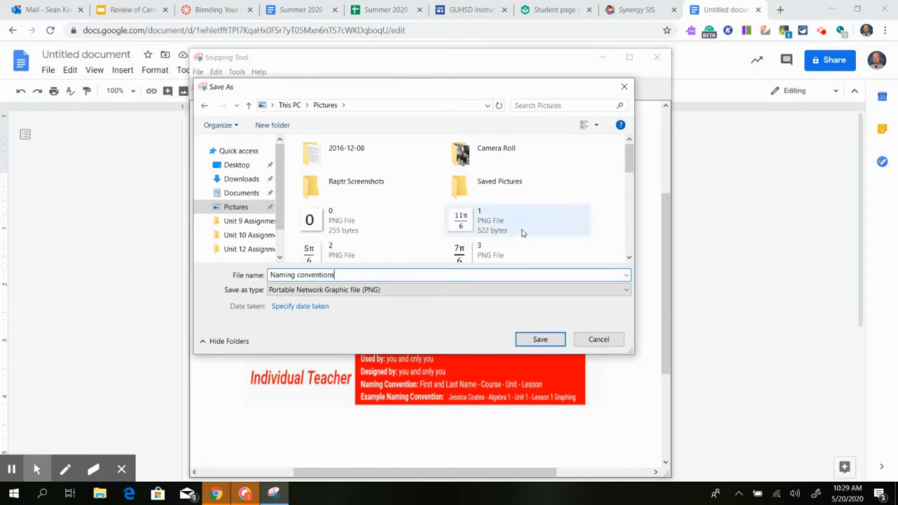
{"action": "scroll", "coordinate": [505, 242], "scroll_direction": "down", "scroll_amount": 1}
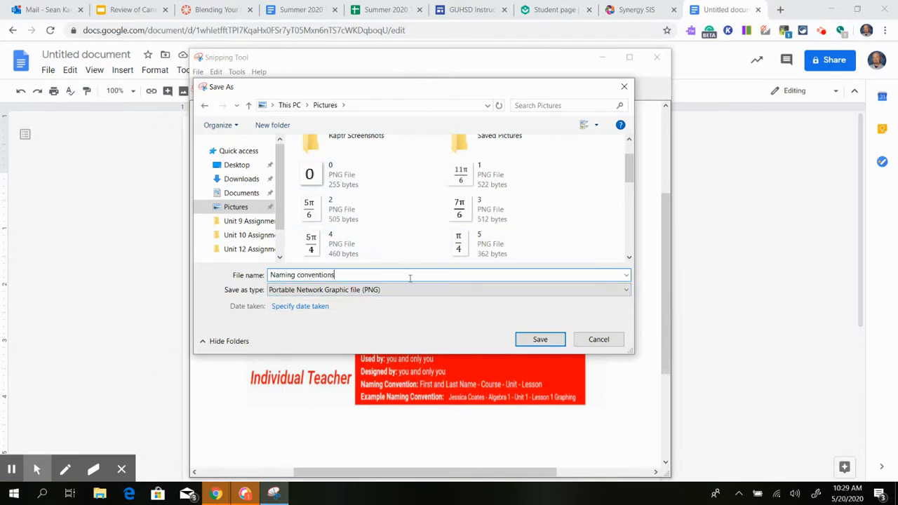
{"action": "left_click", "coordinate": [540, 339]}
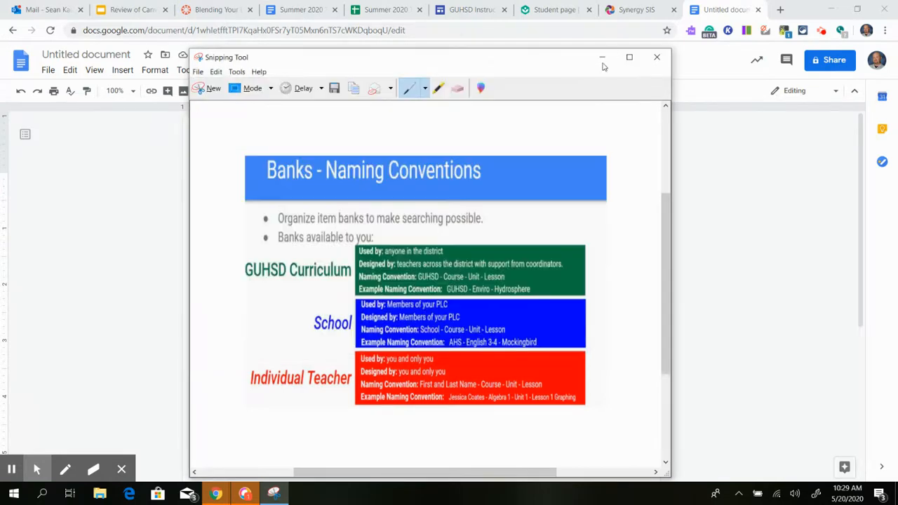
Switch to the Synergy SIS item and upload the "Naming conventions" image from Pictures below the prompt text.
{"action": "left_click", "coordinate": [735, 213]}
{"action": "left_click", "coordinate": [628, 9]}
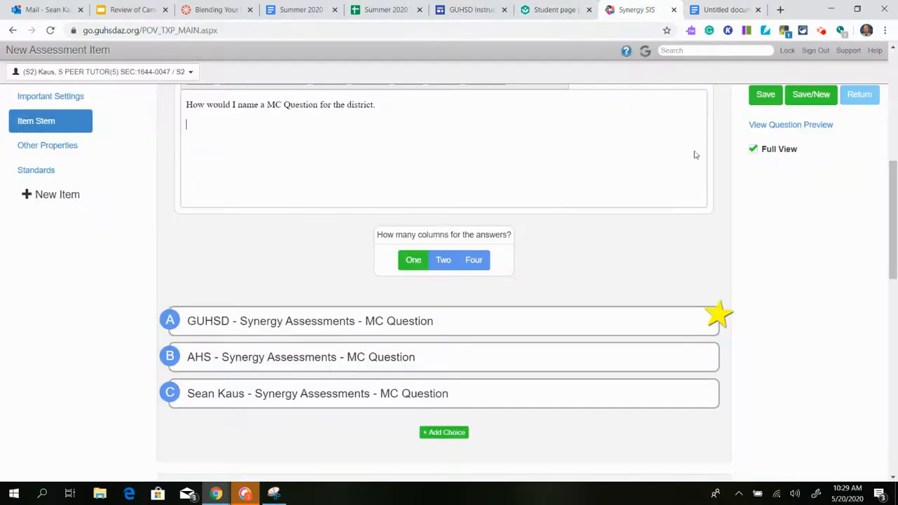
{"action": "left_click", "coordinate": [341, 183]}
{"action": "scroll", "coordinate": [340, 183], "scroll_direction": "up", "scroll_amount": 2}
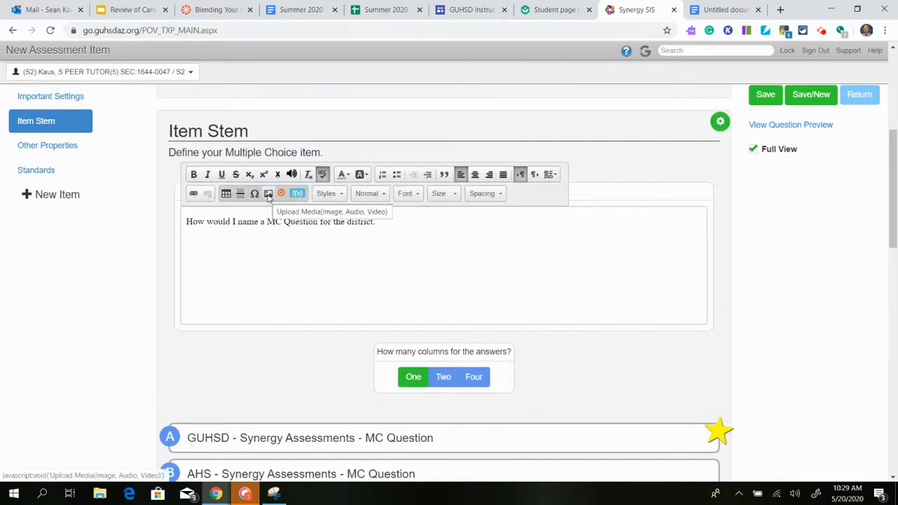
{"action": "left_click", "coordinate": [268, 194]}
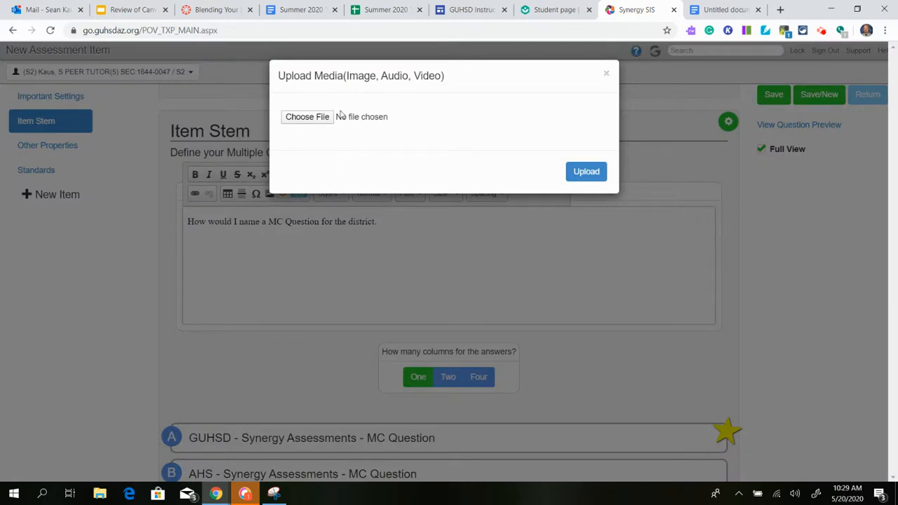
{"action": "left_click", "coordinate": [301, 117]}
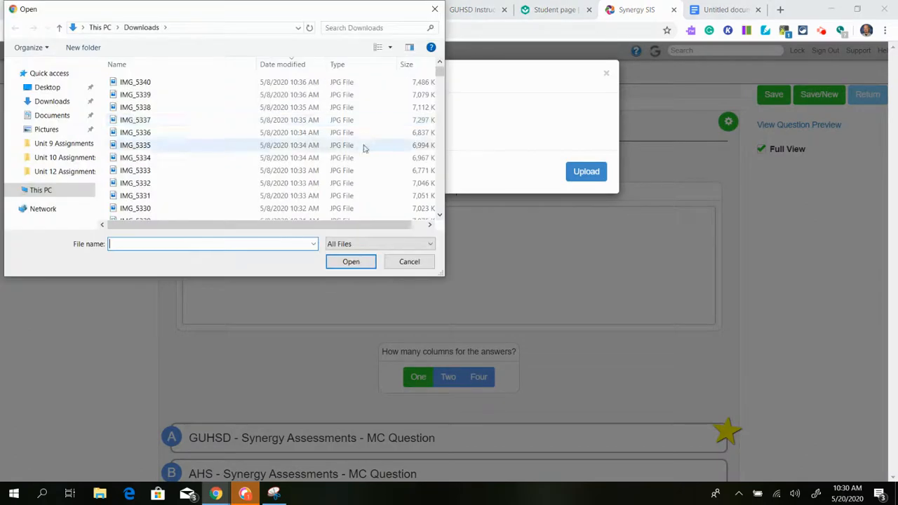
{"action": "left_click", "coordinate": [61, 134]}
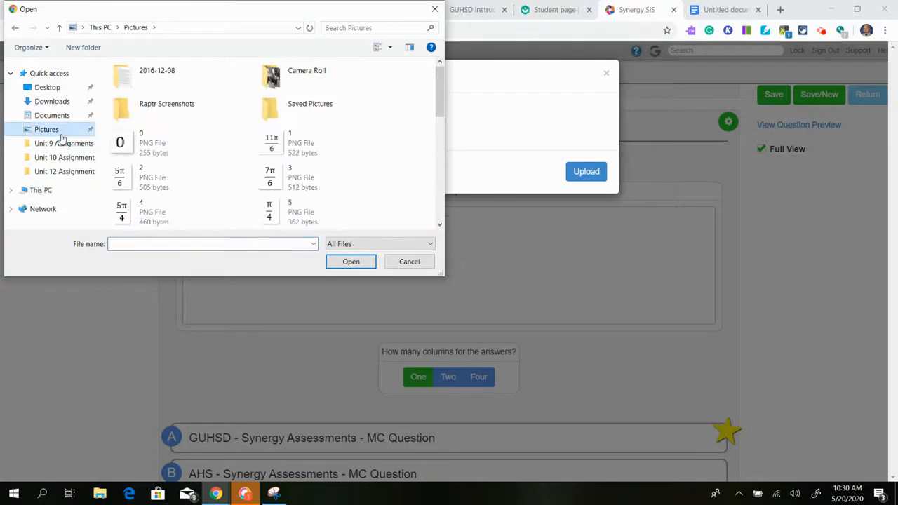
{"action": "scroll", "coordinate": [256, 144], "scroll_direction": "down", "scroll_amount": 5}
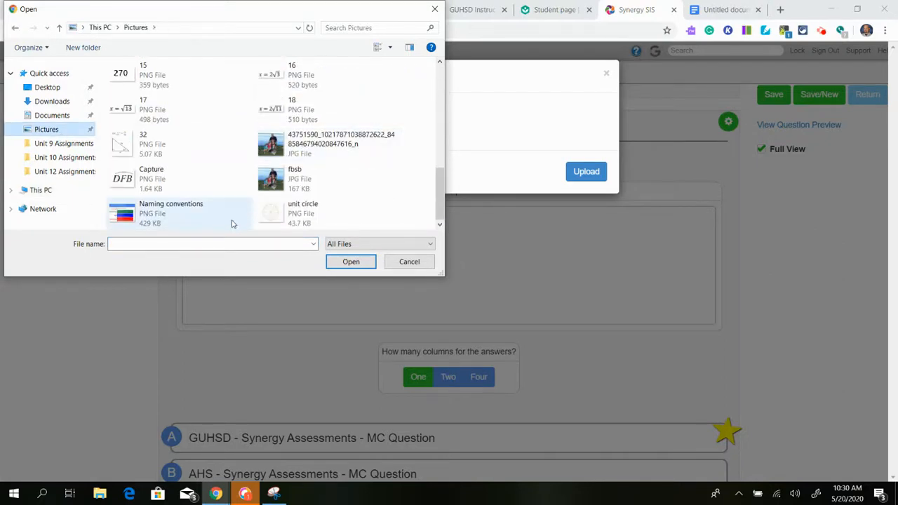
{"action": "left_click", "coordinate": [158, 209]}
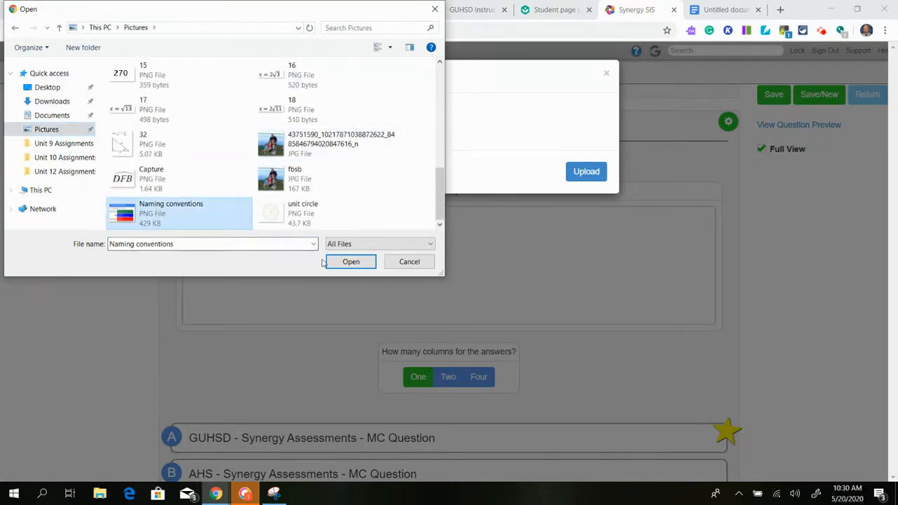
{"action": "left_click", "coordinate": [345, 261]}
{"action": "left_click", "coordinate": [595, 175]}
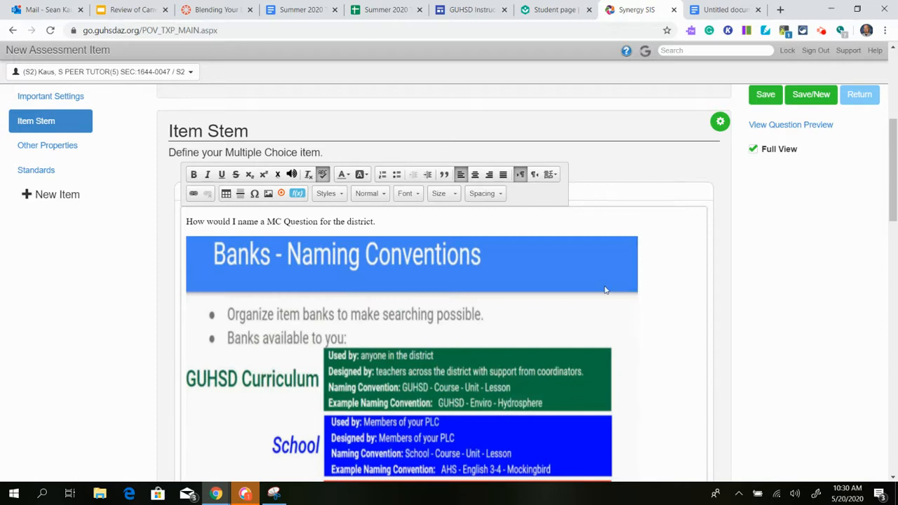
Save the multiple choice assessment item.
{"action": "scroll", "coordinate": [828, 255], "scroll_direction": "down", "scroll_amount": 3}
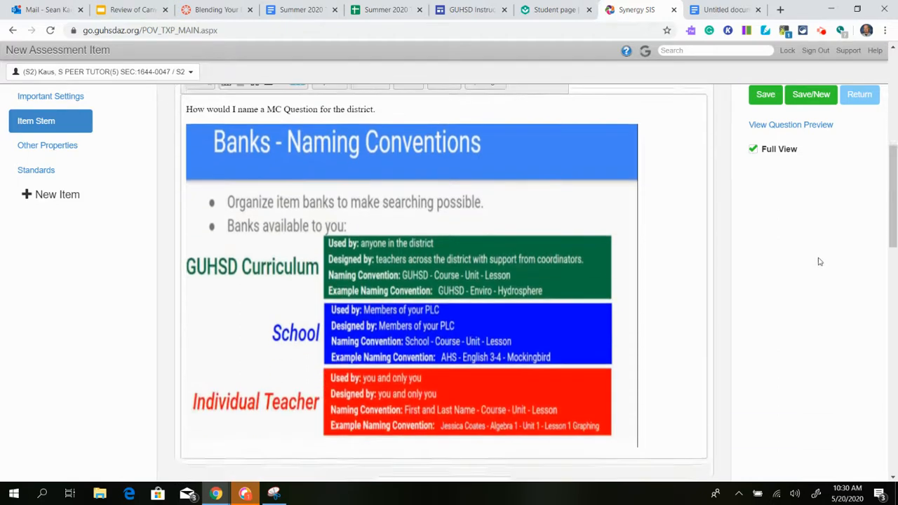
{"action": "scroll", "coordinate": [816, 263], "scroll_direction": "up", "scroll_amount": 1}
{"action": "scroll", "coordinate": [816, 265], "scroll_direction": "up", "scroll_amount": 10}
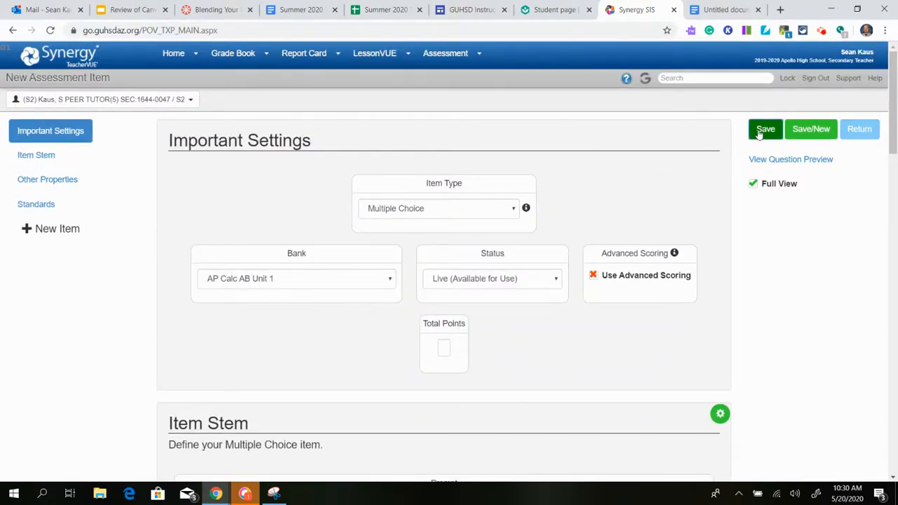
{"action": "left_click", "coordinate": [761, 130]}
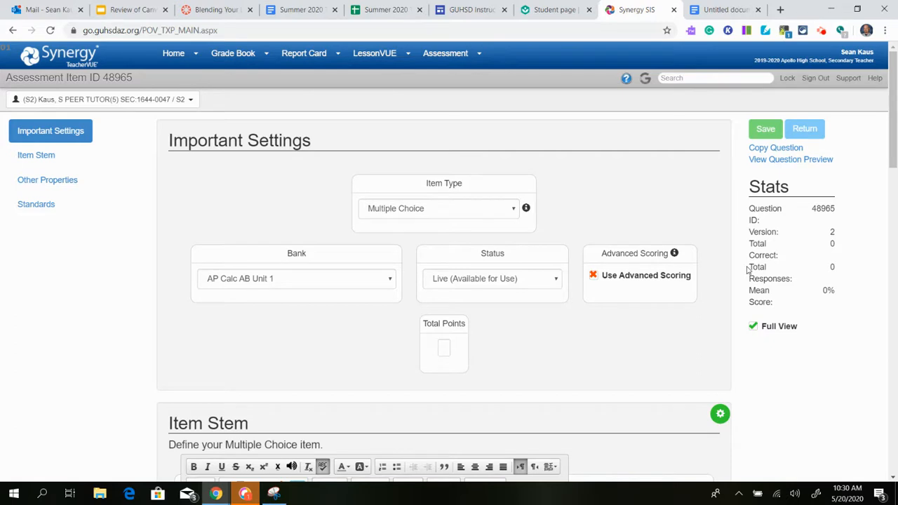
Start a new full assessment from the list of assessments.
{"action": "mouse_move", "coordinate": [459, 63]}
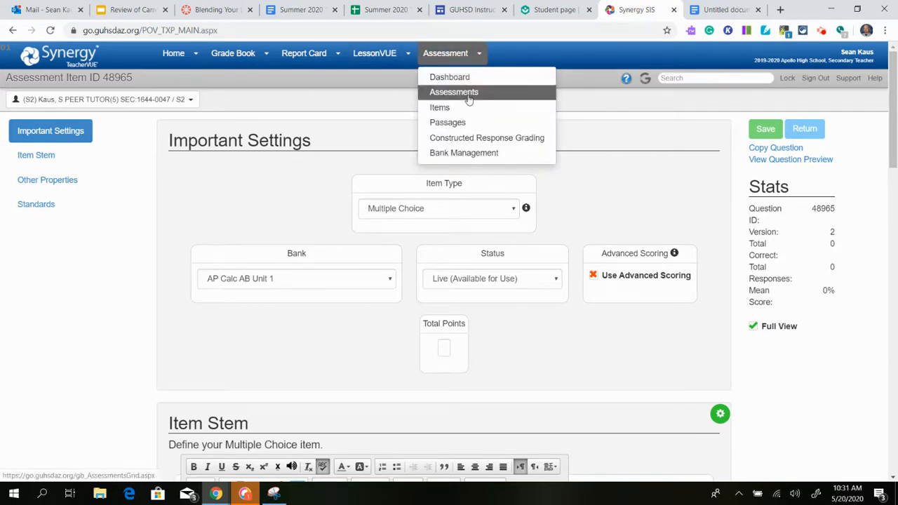
{"action": "left_click", "coordinate": [468, 100]}
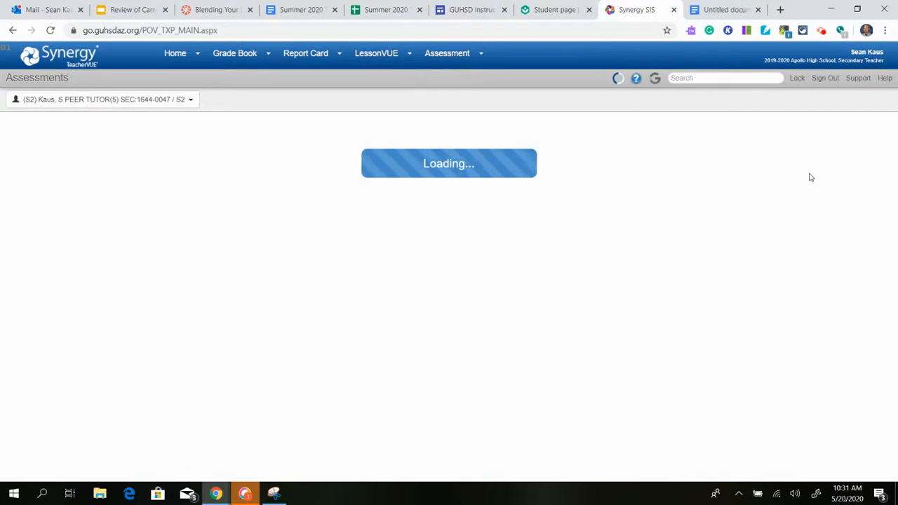
{"action": "left_click", "coordinate": [876, 130]}
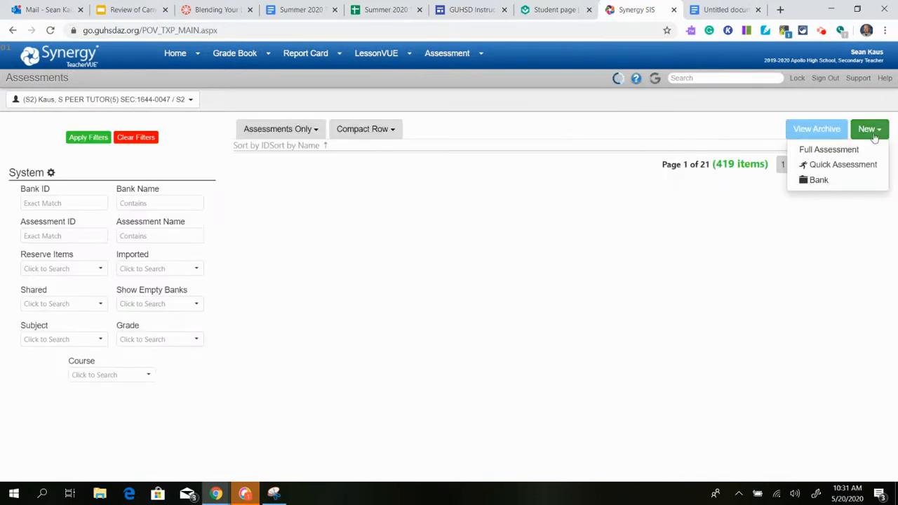
{"action": "left_click", "coordinate": [856, 149]}
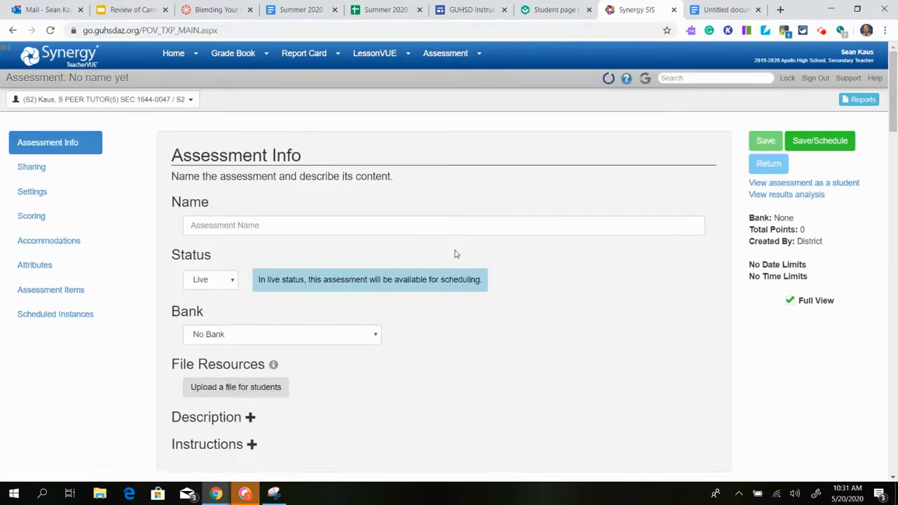
Begin adding existing items to the assessment and enter 48965 as the item ID filter, staying on the page.
{"action": "scroll", "coordinate": [454, 254], "scroll_direction": "down", "scroll_amount": 20}
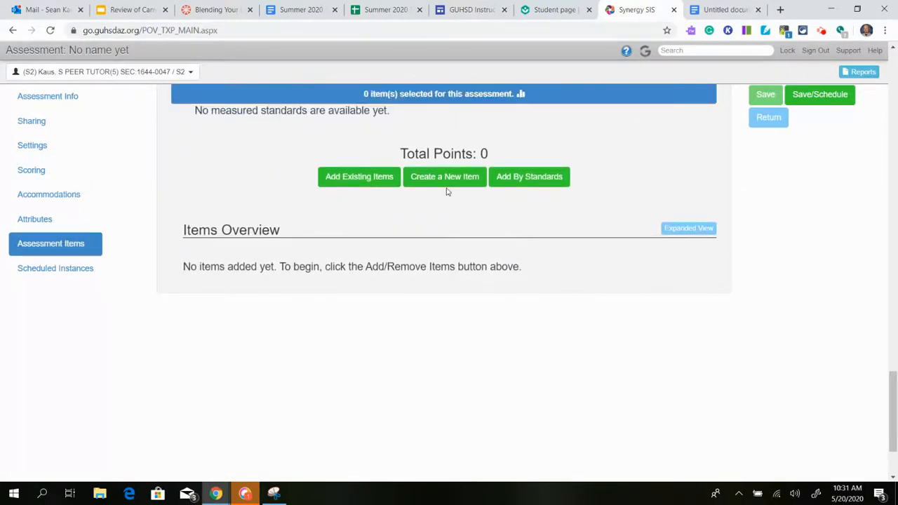
{"action": "left_click", "coordinate": [358, 179]}
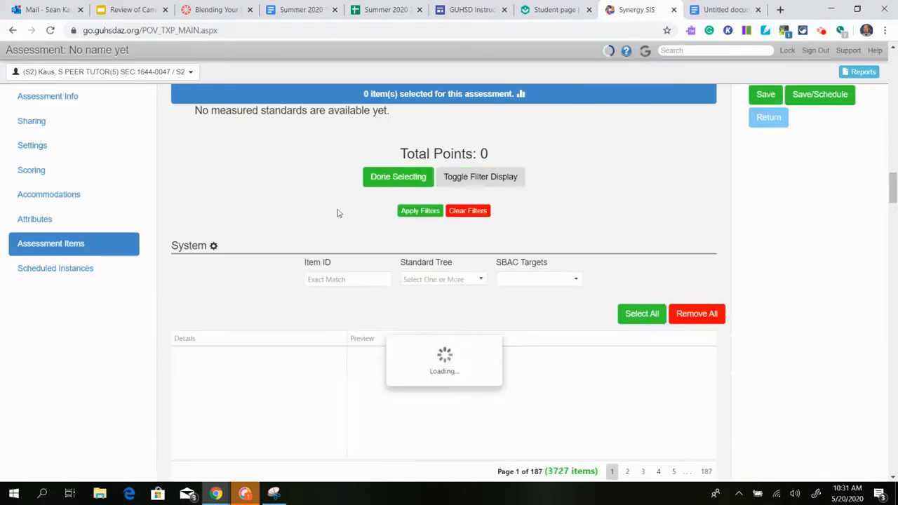
{"action": "scroll", "coordinate": [390, 250], "scroll_direction": "down", "scroll_amount": 2}
{"action": "left_click", "coordinate": [353, 163]}
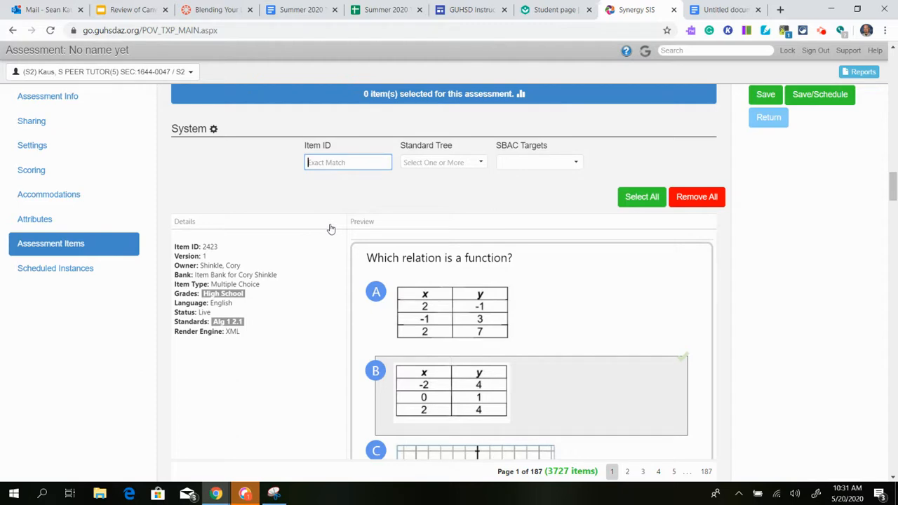
{"action": "type", "text": "48965"}
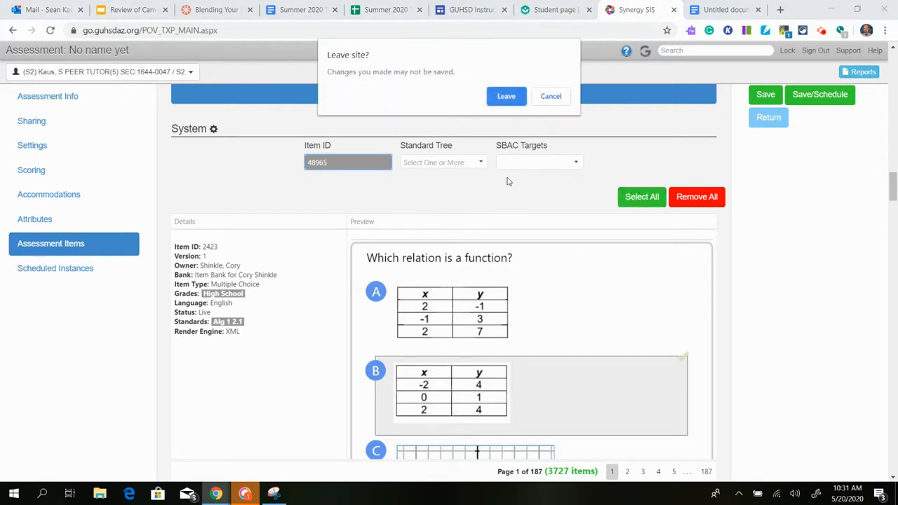
{"action": "left_click", "coordinate": [552, 94]}
Clear the item selection, apply the item ID filter and select item 48965 for the assessment.
{"action": "left_click", "coordinate": [641, 198]}
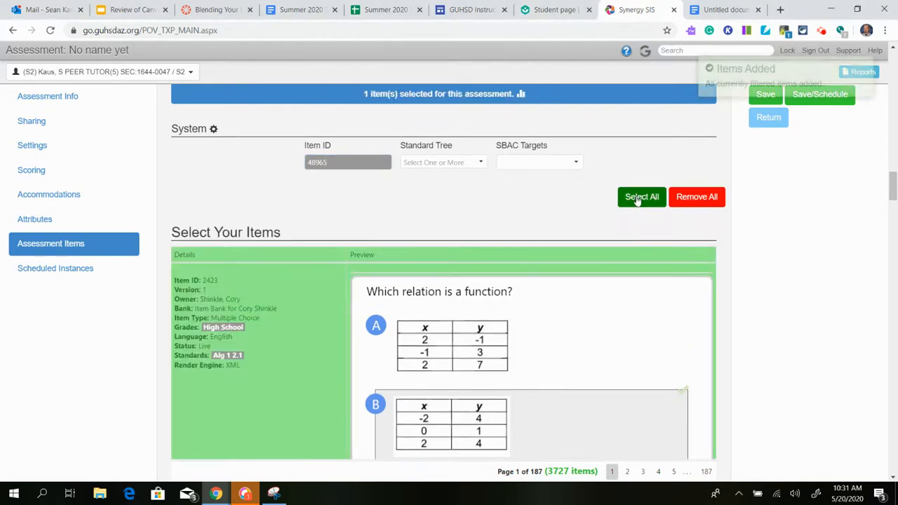
{"action": "left_click", "coordinate": [682, 198]}
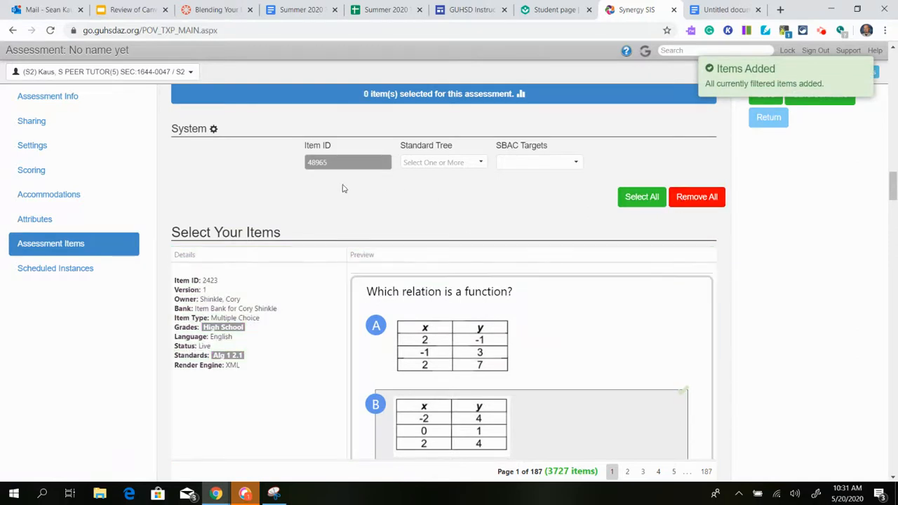
{"action": "left_click", "coordinate": [433, 213]}
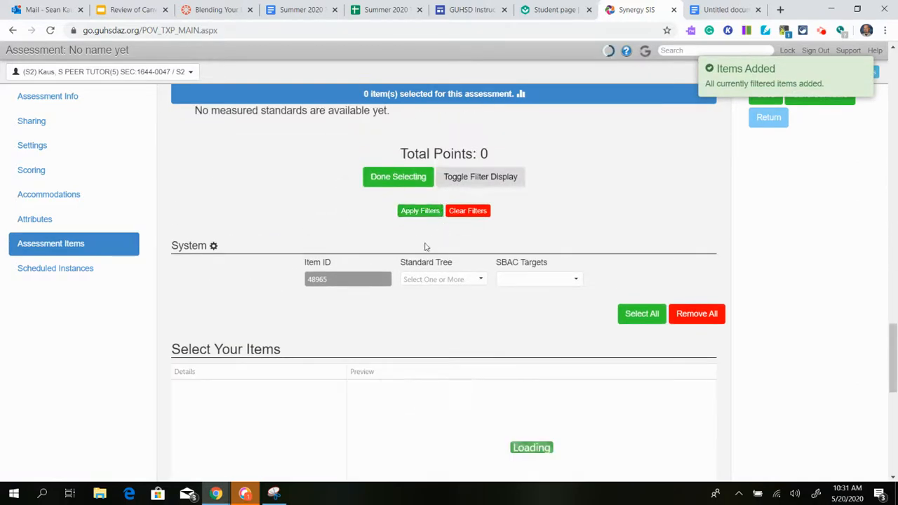
{"action": "scroll", "coordinate": [417, 279], "scroll_direction": "down", "scroll_amount": 2}
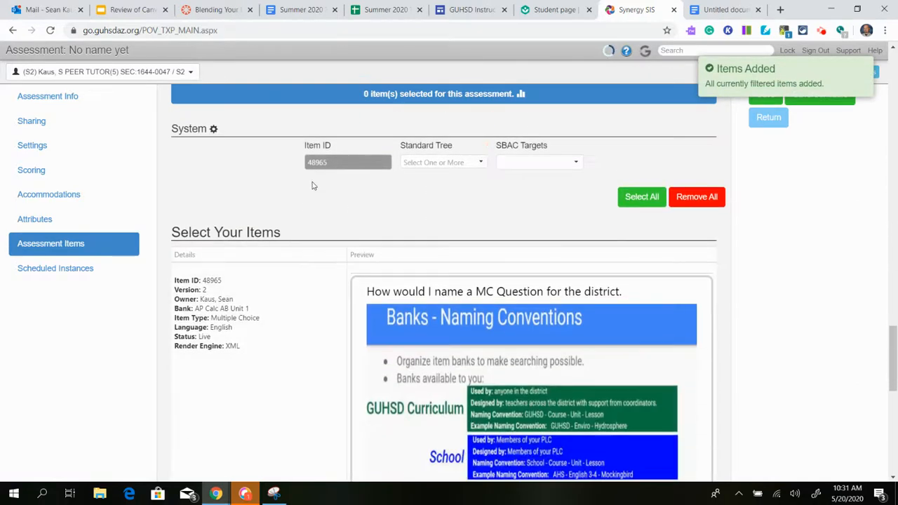
{"action": "scroll", "coordinate": [425, 204], "scroll_direction": "up", "scroll_amount": 3}
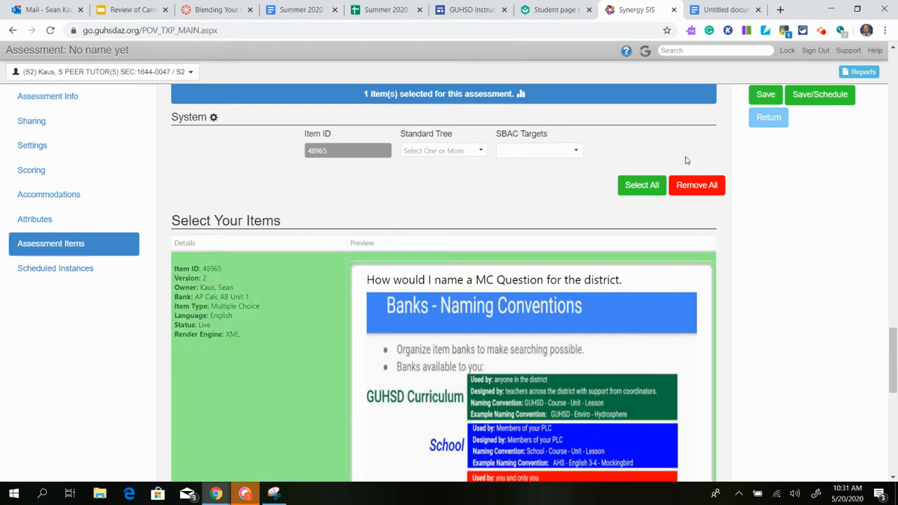
Name the assessment "asd", save it and check the added item in its items overview.
{"action": "left_click", "coordinate": [766, 98]}
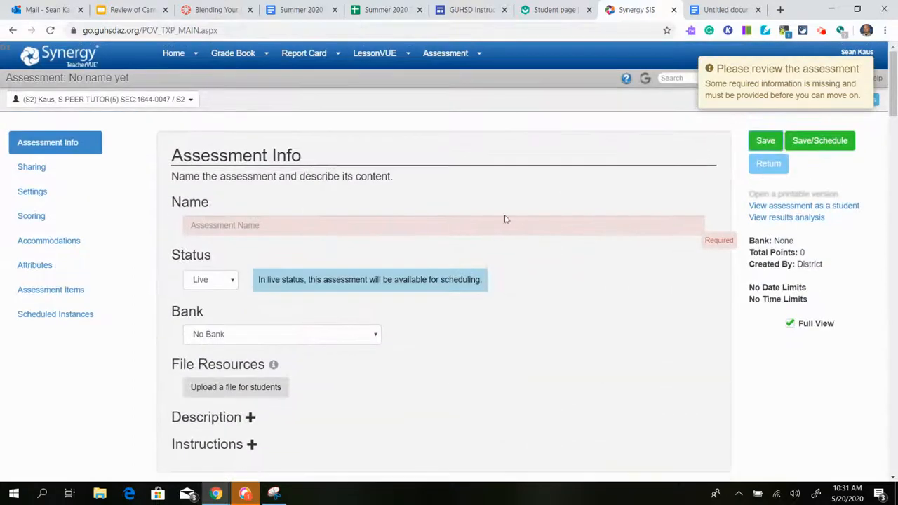
{"action": "left_click", "coordinate": [406, 230]}
{"action": "type", "text": "asd"}
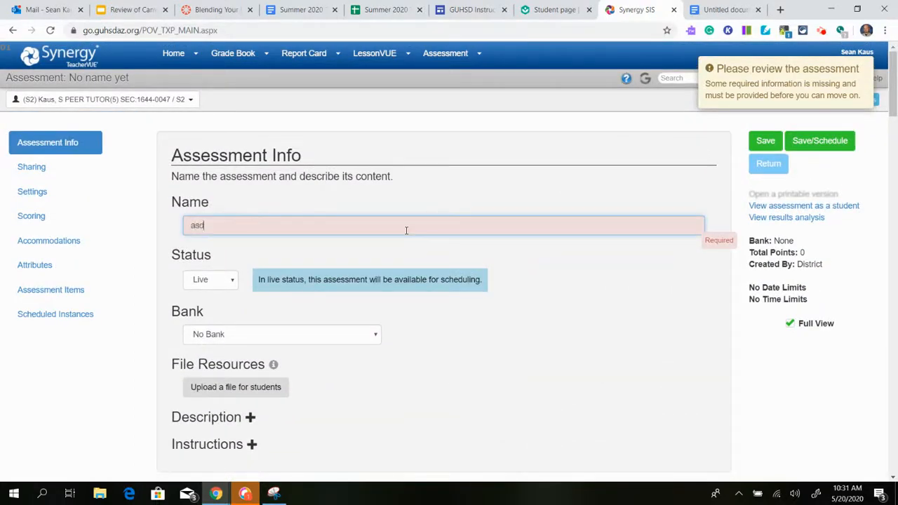
{"action": "left_click", "coordinate": [763, 141]}
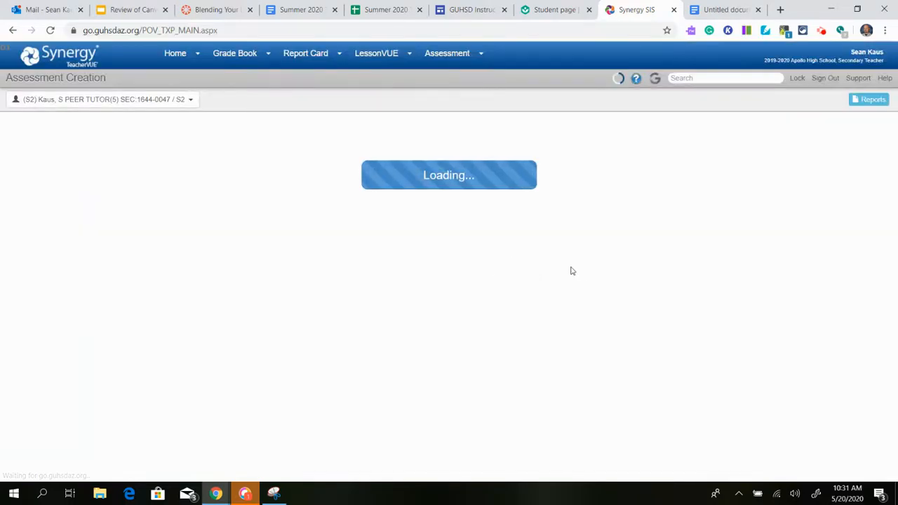
{"action": "scroll", "coordinate": [580, 275], "scroll_direction": "down", "scroll_amount": 8}
{"action": "scroll", "coordinate": [579, 274], "scroll_direction": "down", "scroll_amount": 10}
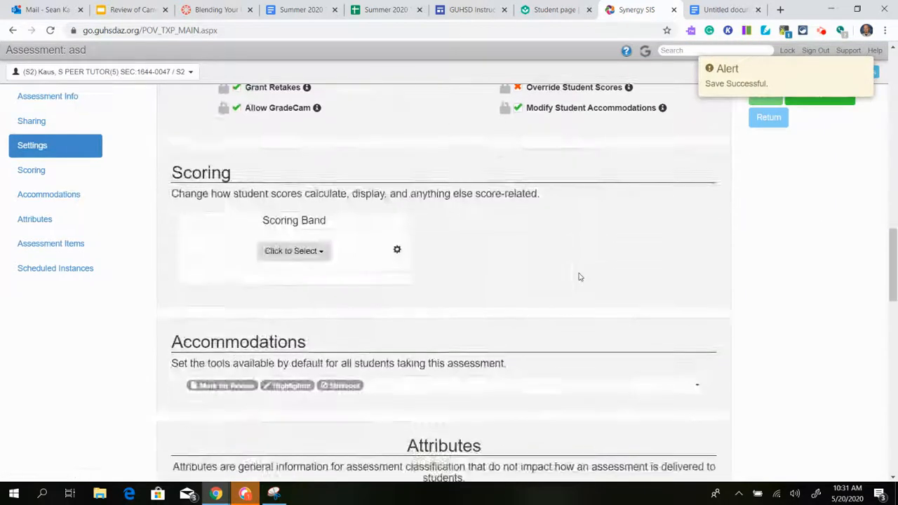
{"action": "scroll", "coordinate": [343, 232], "scroll_direction": "up", "scroll_amount": 1}
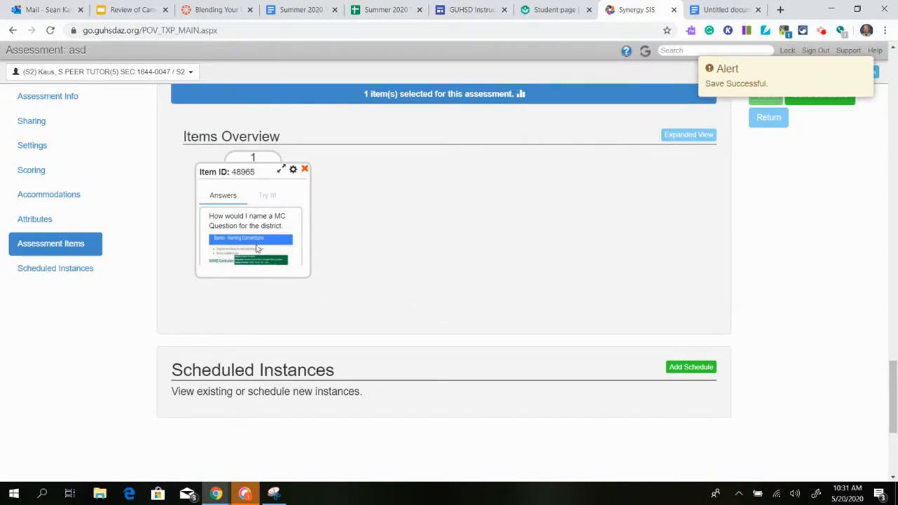
{"action": "scroll", "coordinate": [257, 249], "scroll_direction": "up", "scroll_amount": 15}
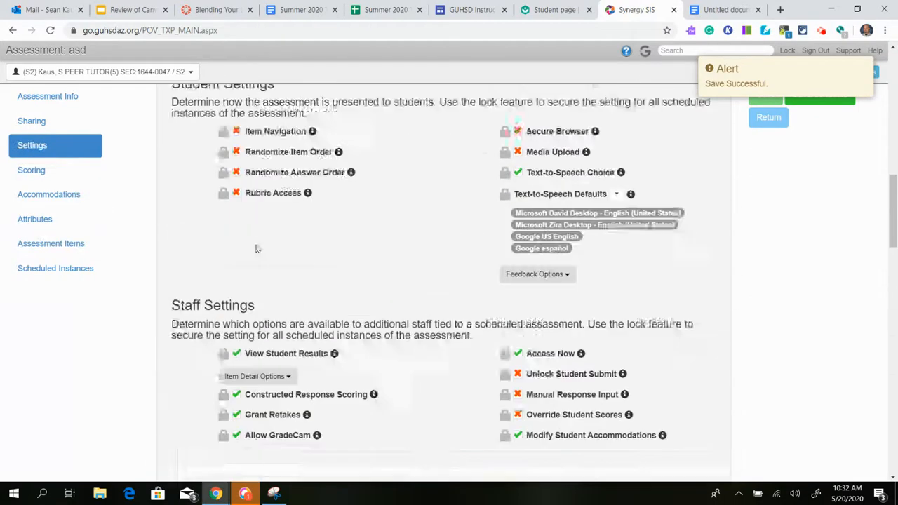